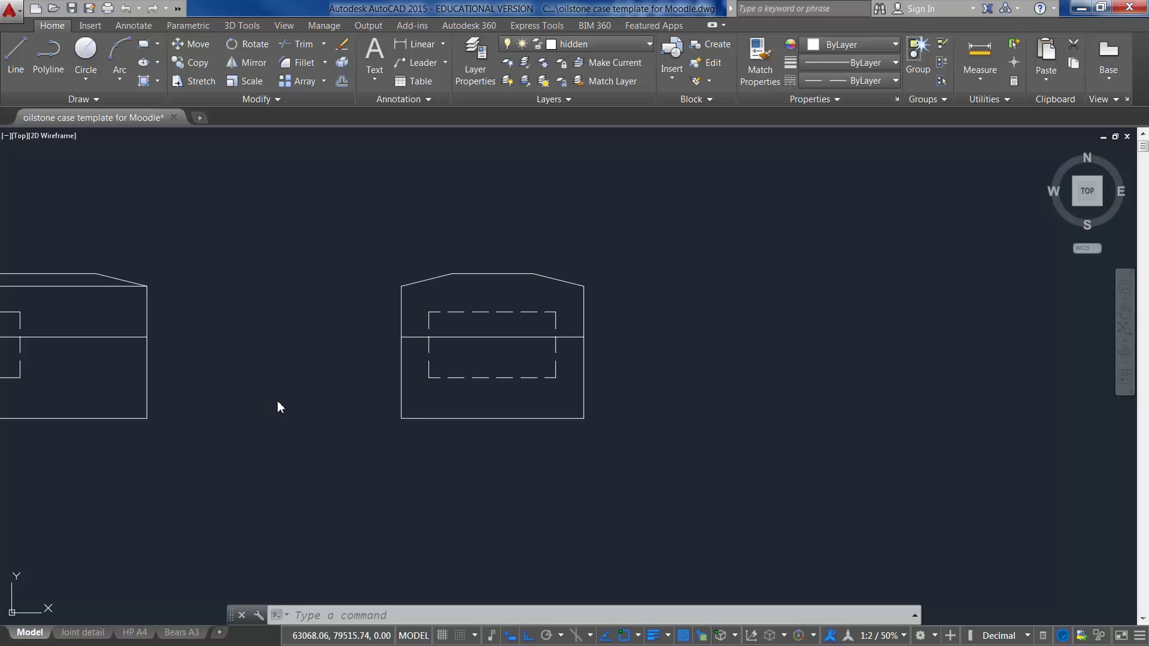
# Step: Zoom and pan so the side, end and plan views of the oilstone case fit centred on screen
pyautogui.scroll(-3, 288, 400)
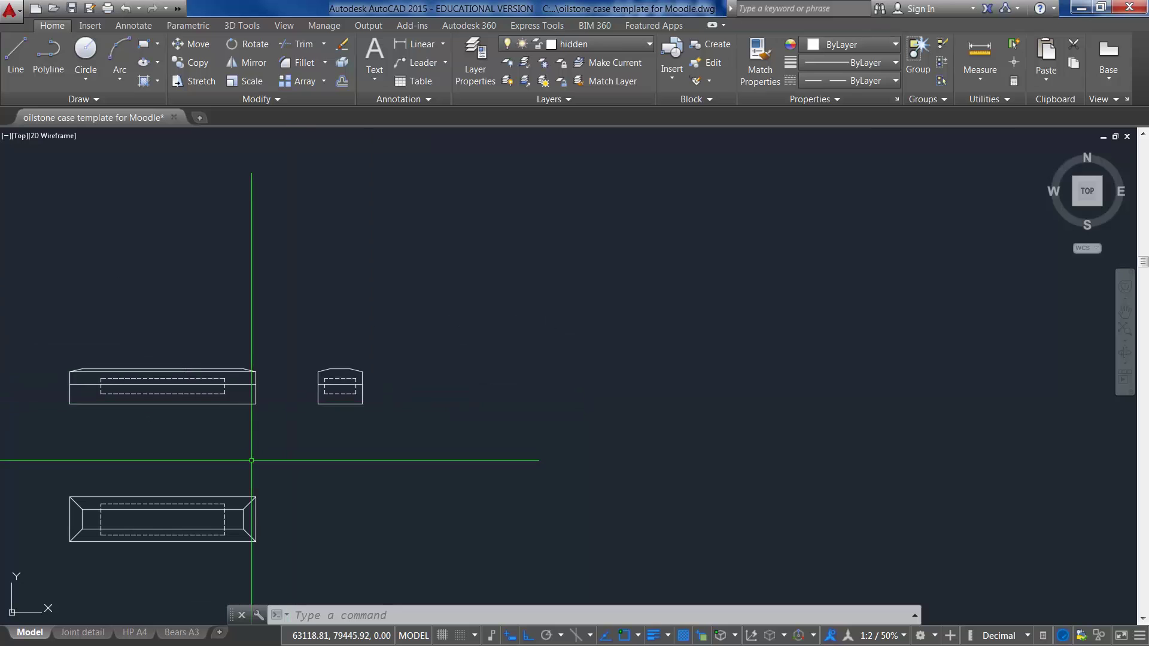
pyautogui.moveTo(252, 460); pyautogui.dragTo(583, 378, button='middle')
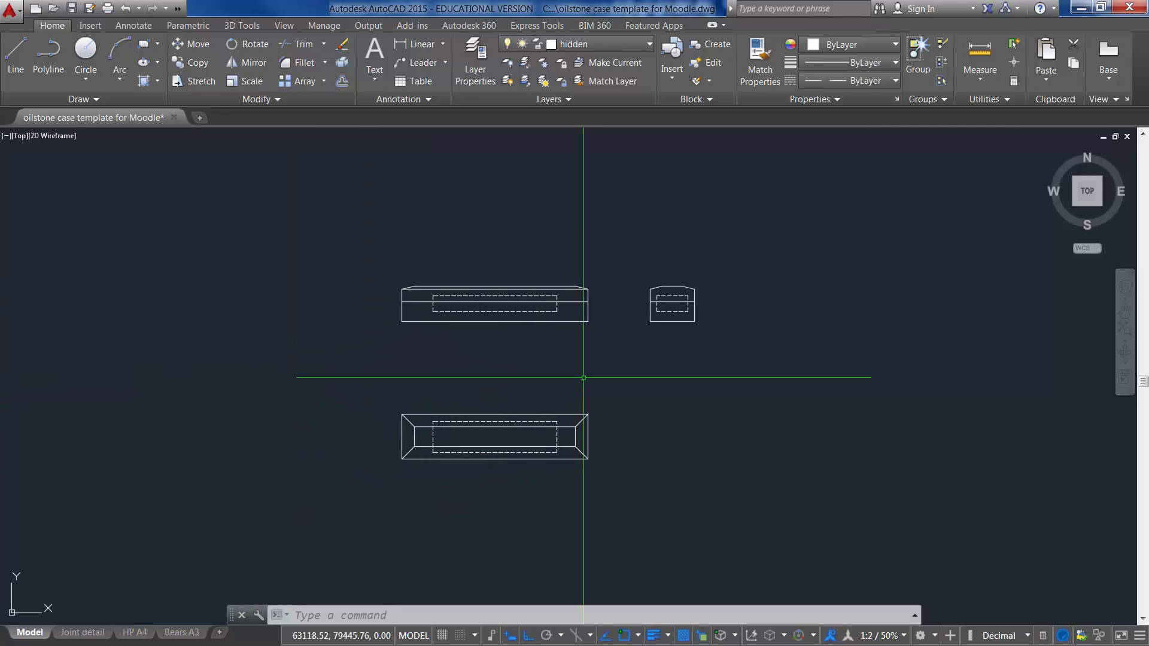
pyautogui.scroll(4, 583, 377)
pyautogui.scroll(-2, 583, 377)
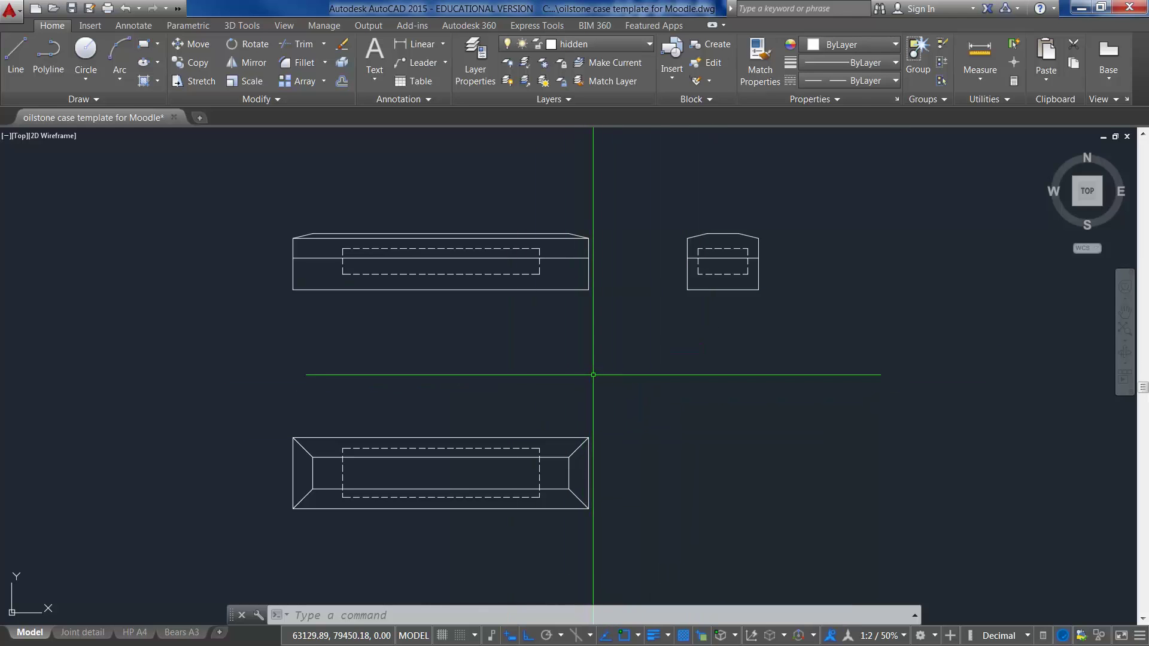
pyautogui.moveTo(592, 375); pyautogui.dragTo(592, 378, button='middle')
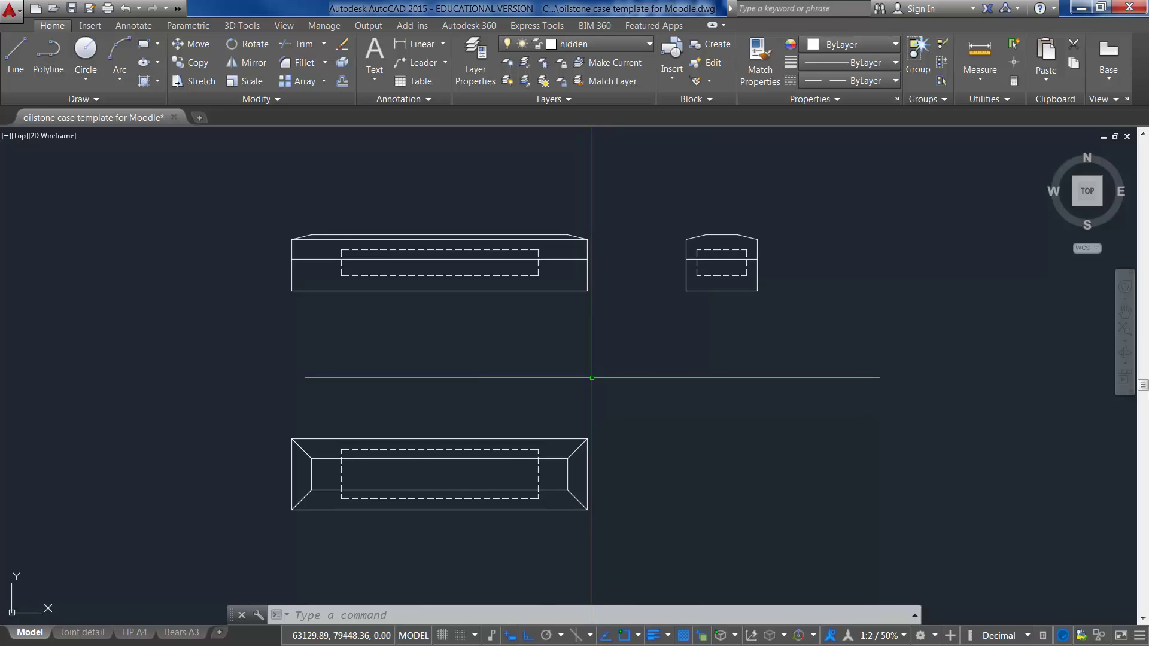
pyautogui.middleClick(592, 378)
pyautogui.middleClick(592, 377)
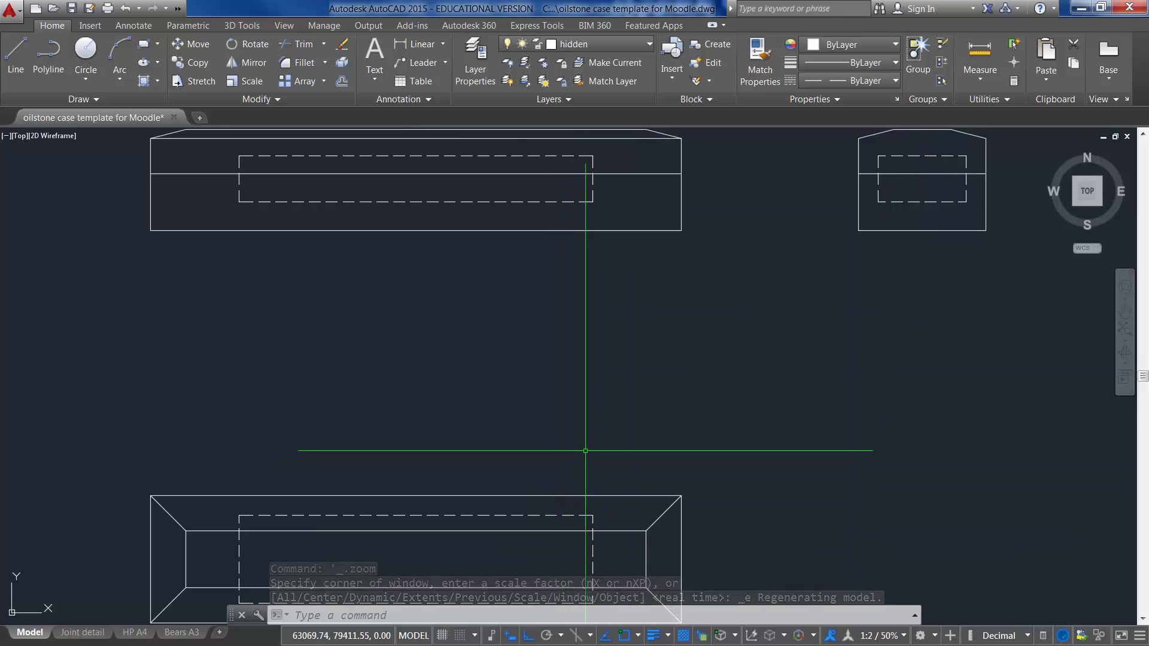
pyautogui.scroll(-2, 625, 433)
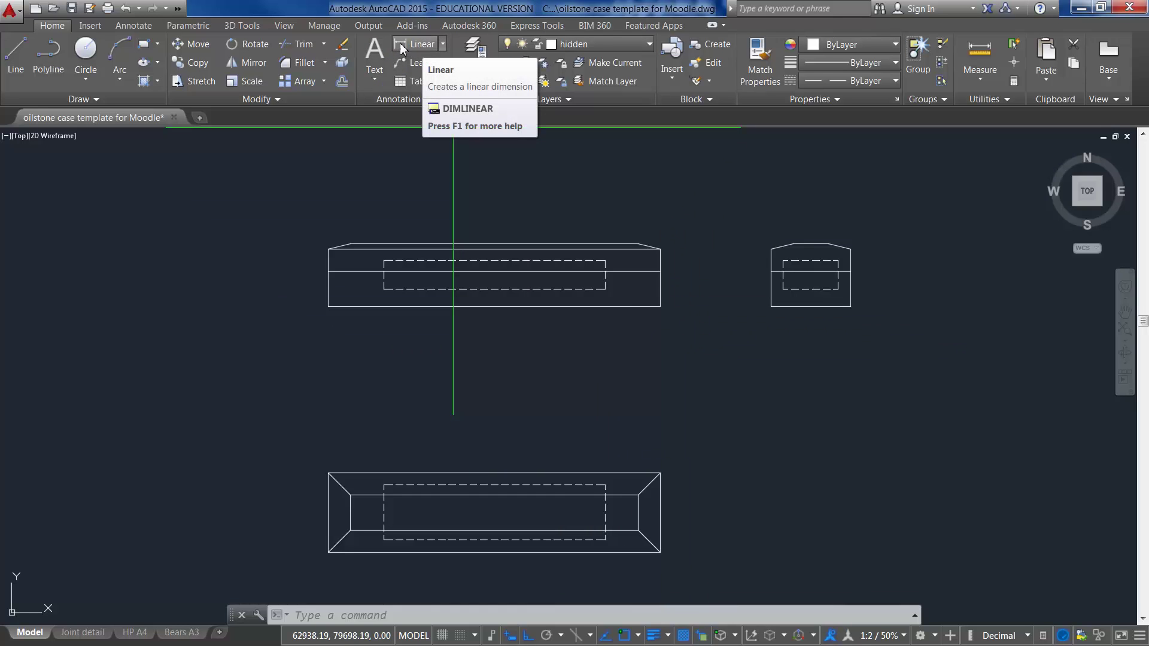
# Step: Start a linear dimension between the side elevation's top-left and top-right corners, reading 300
pyautogui.click(443, 45)
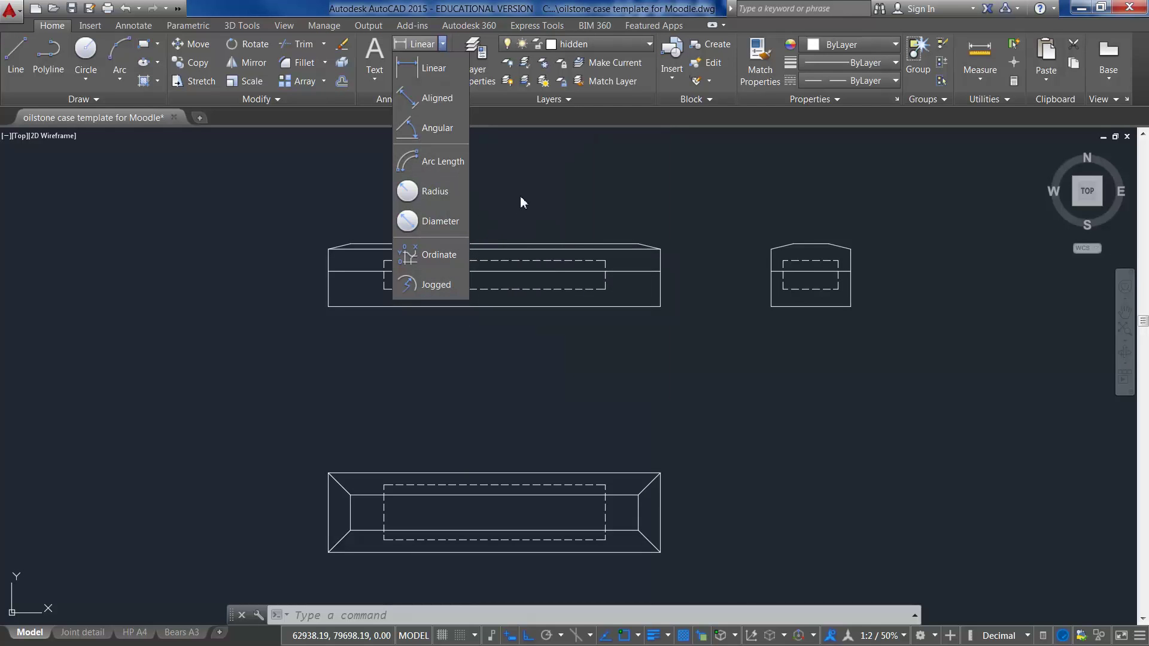
pyautogui.click(426, 69)
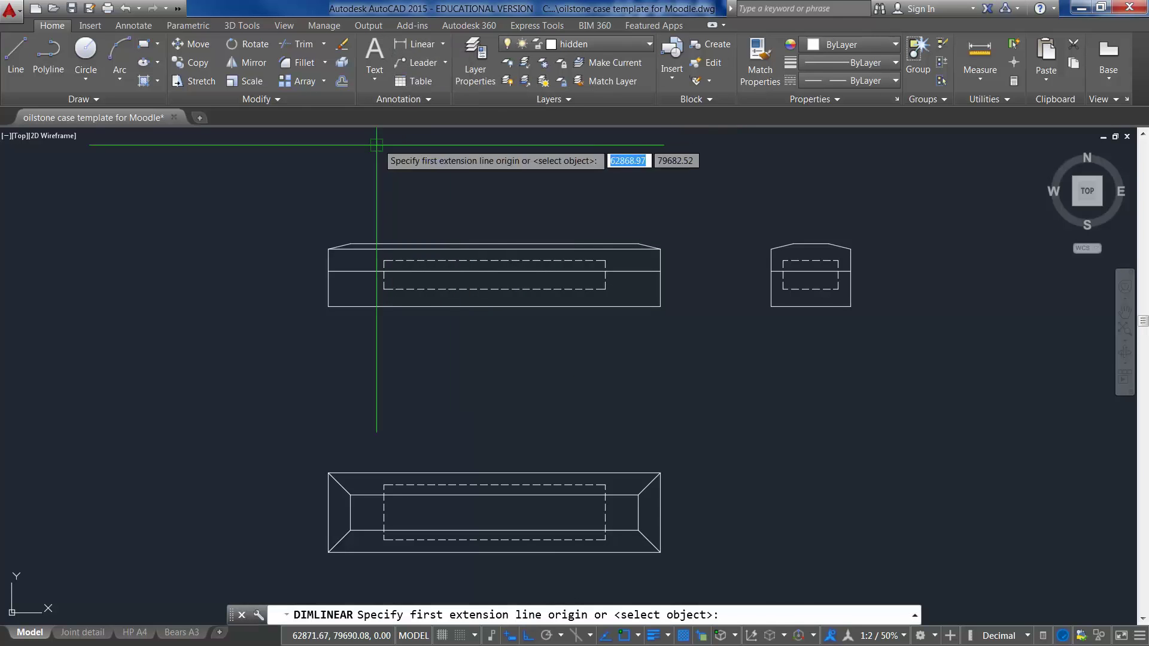
pyautogui.click(327, 249)
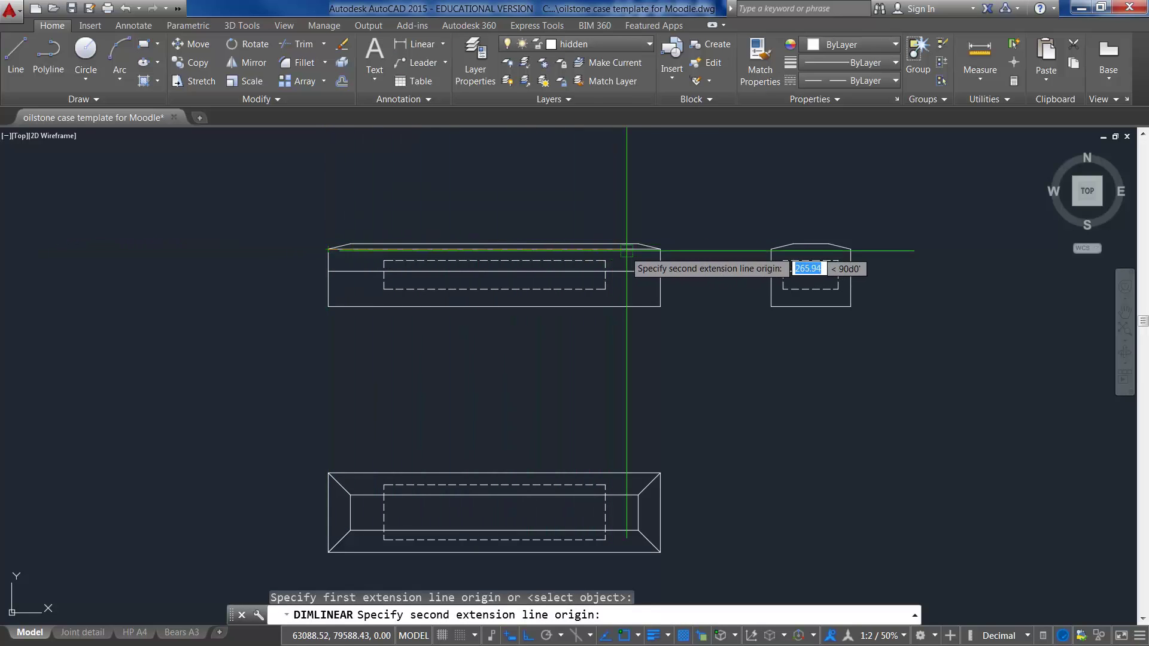
pyautogui.click(659, 248)
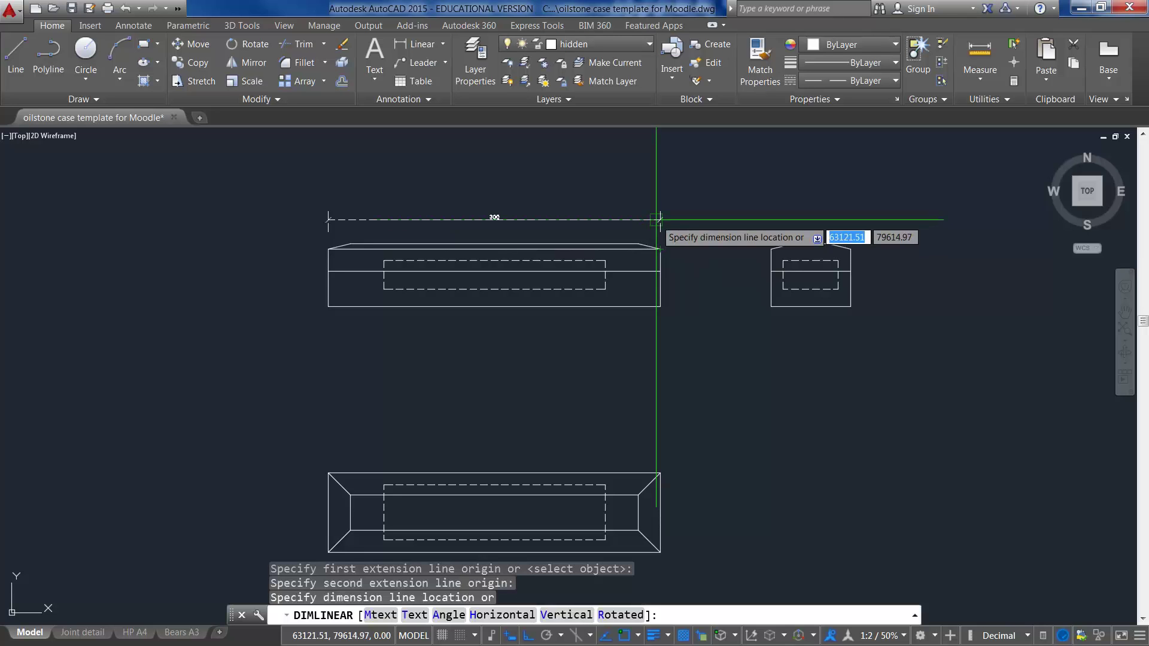
# Step: Cancel the unfinished dimension and make Dimensions the current layer
pyautogui.press('Escape')
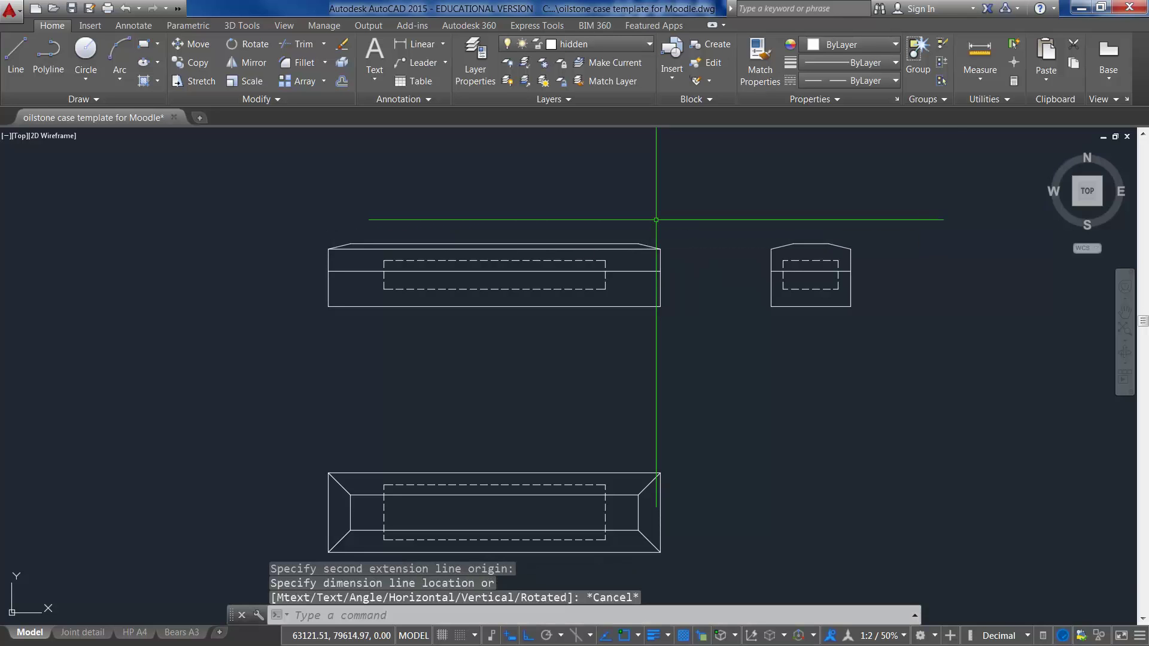
pyautogui.click(648, 43)
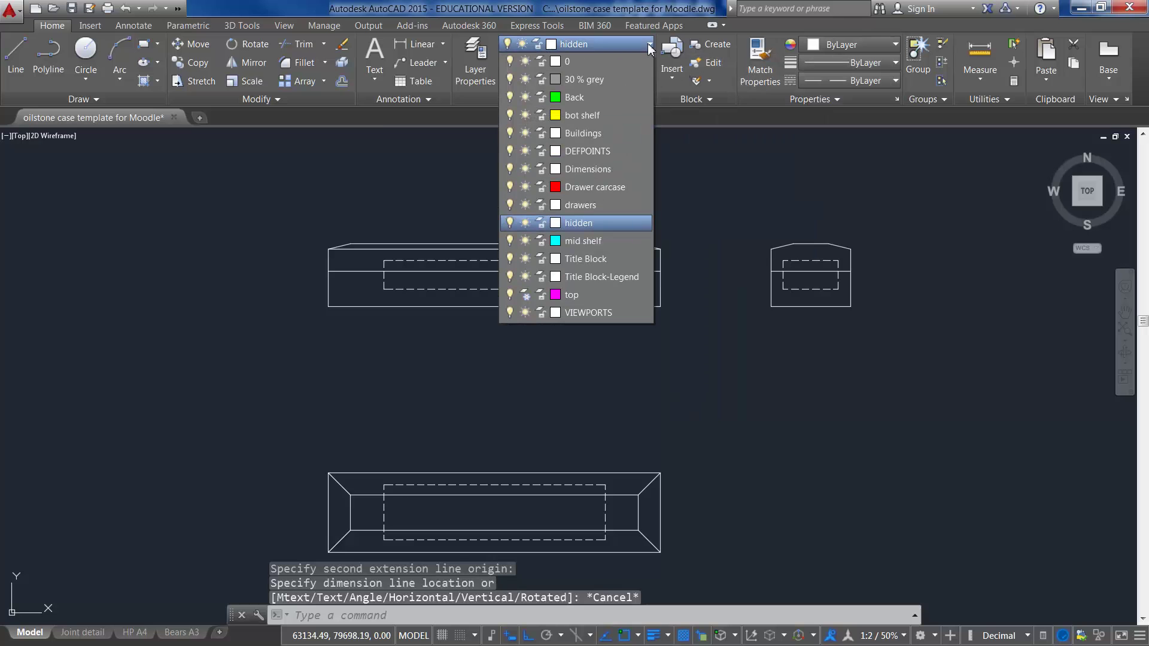
pyautogui.click(584, 169)
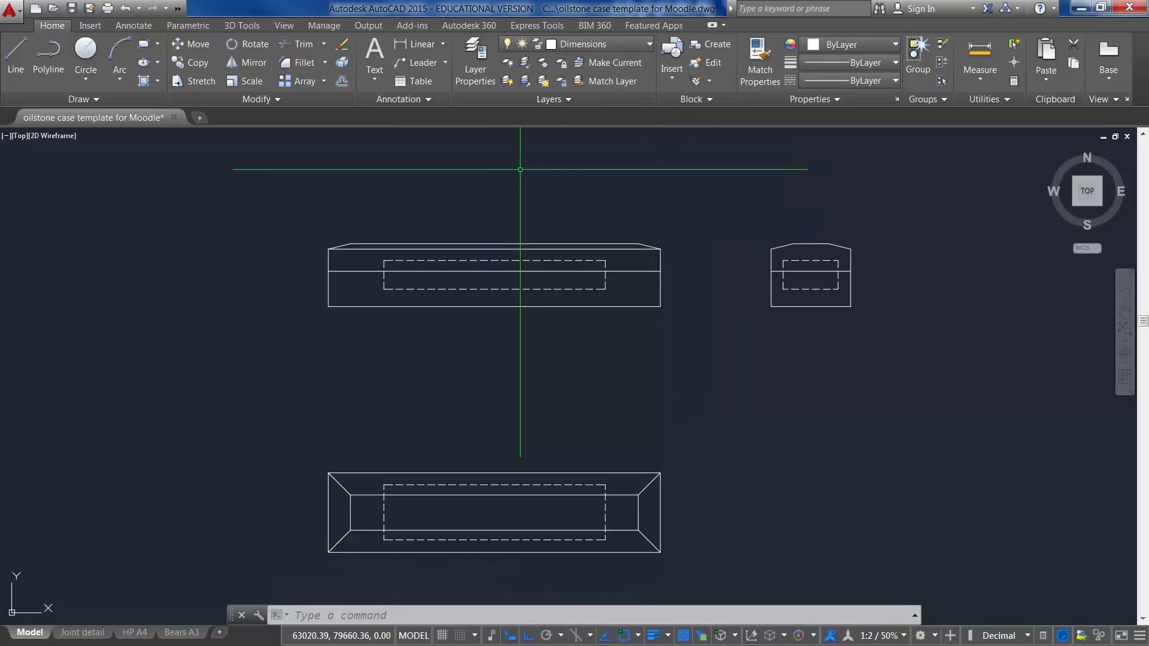
# Step: Dimension the side elevation's 300 top length and place it above the view
pyautogui.click(419, 45)
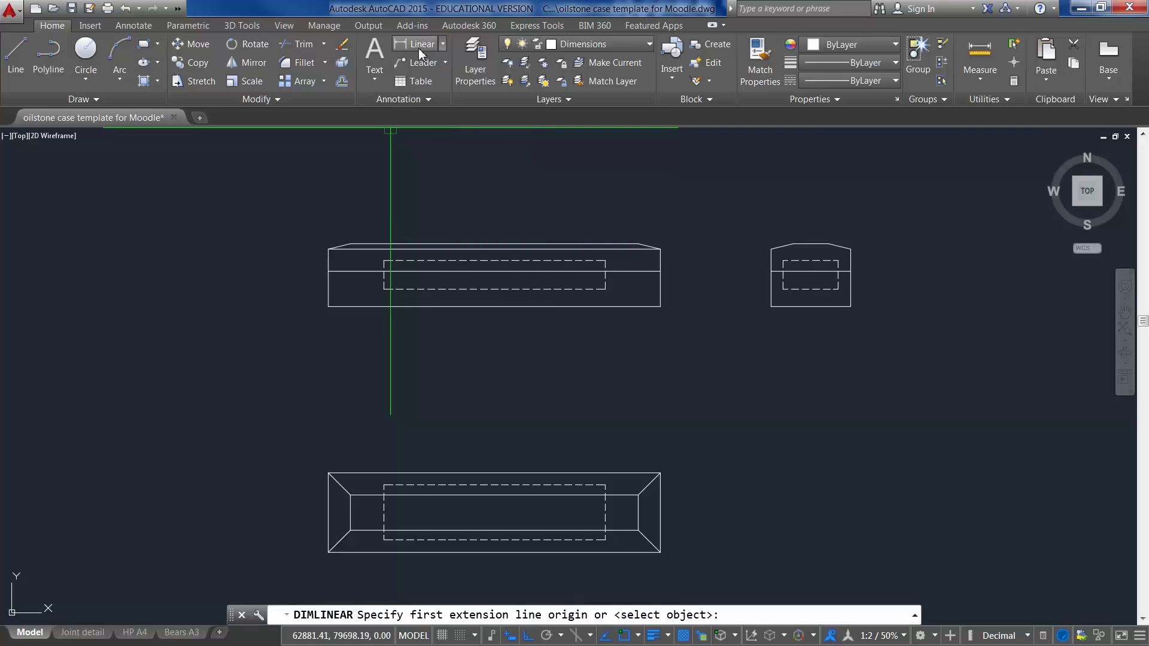
pyautogui.click(328, 249)
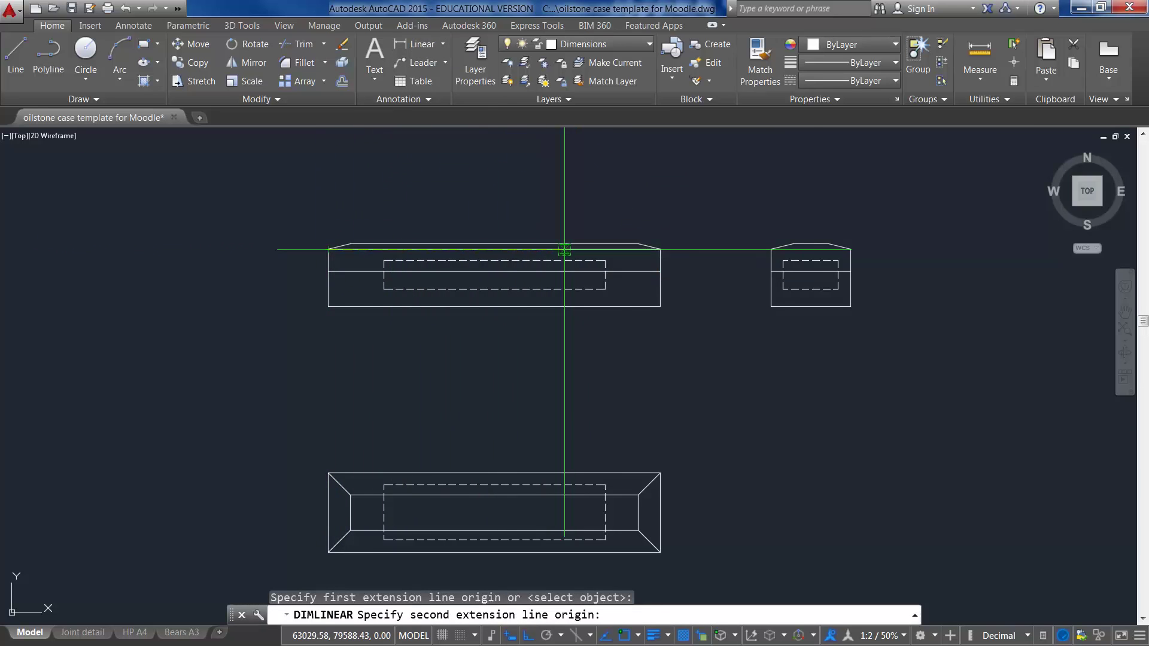
pyautogui.click(659, 249)
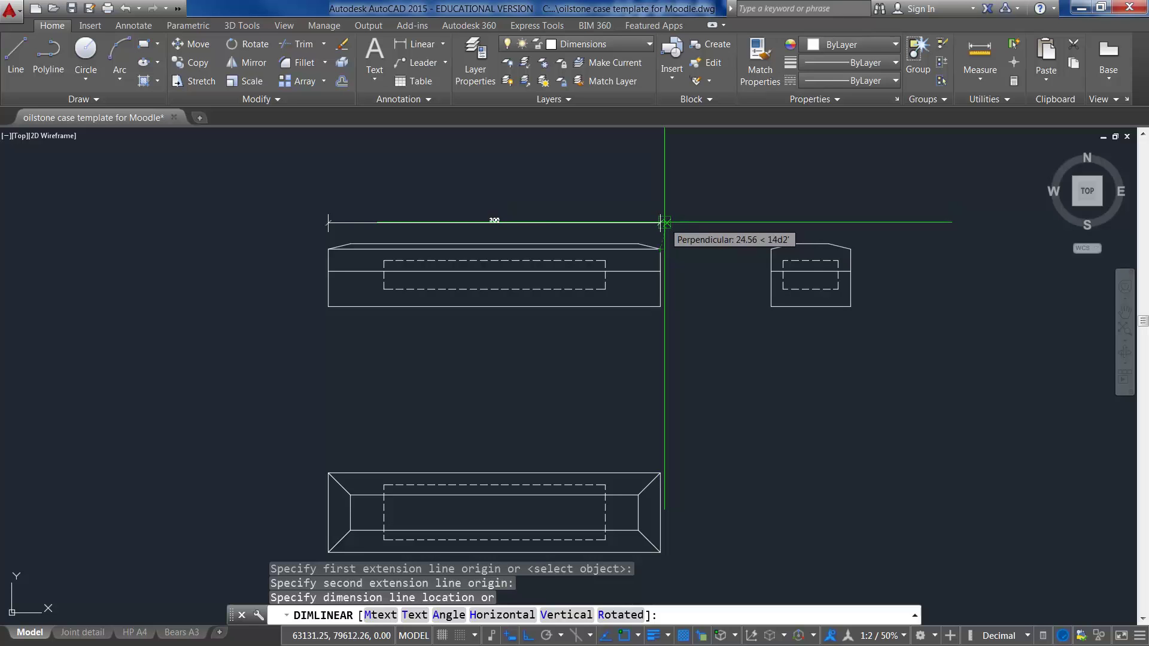
pyautogui.click(664, 222)
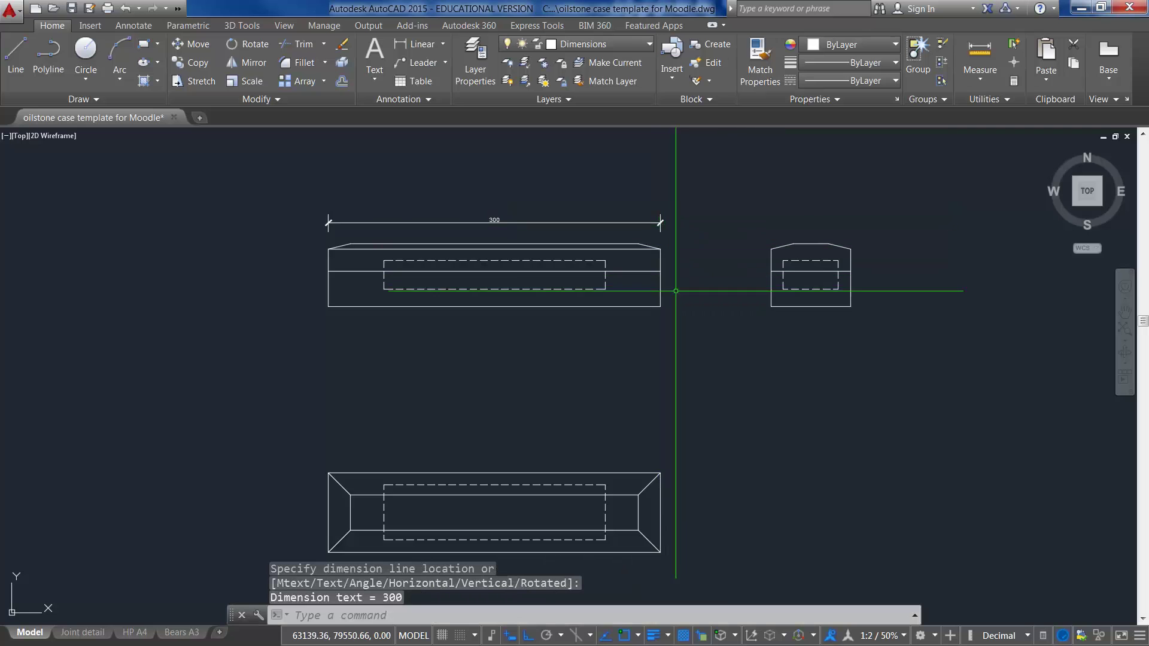
pyautogui.scroll(4, 557, 238)
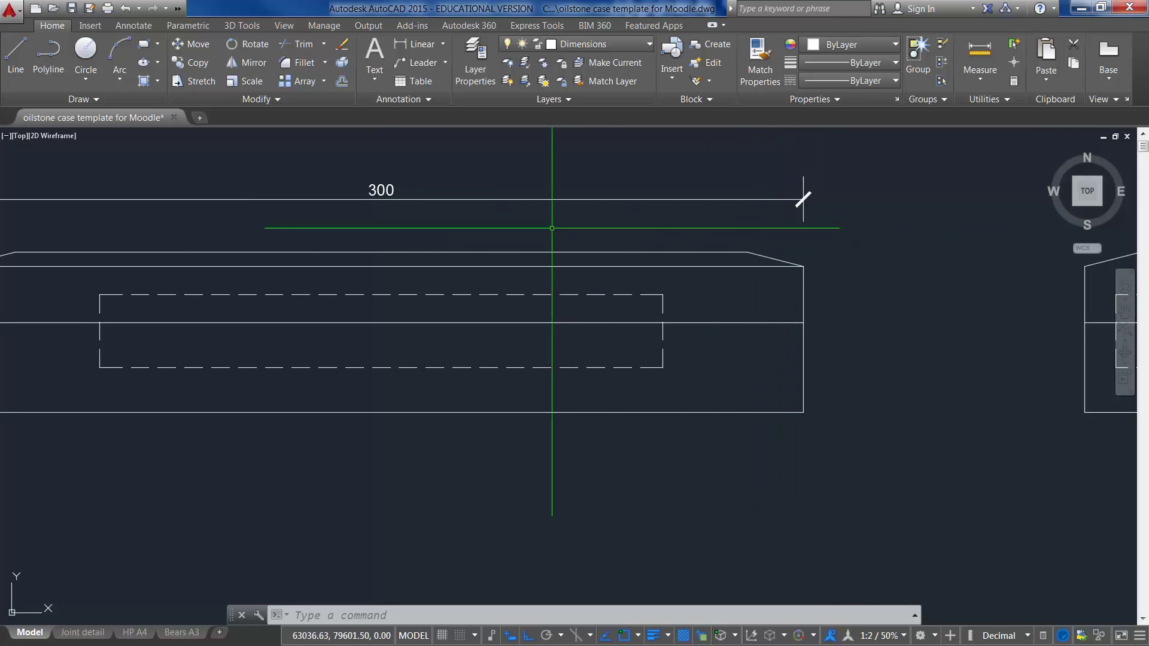
pyautogui.scroll(-2, 530, 221)
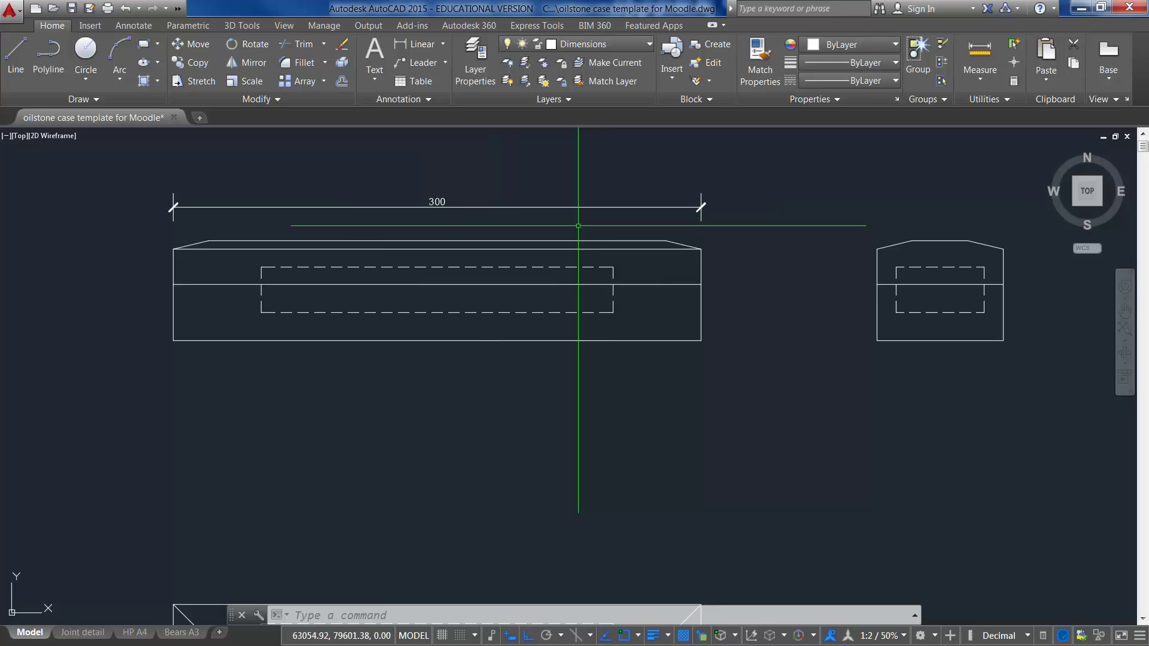
# Step: Add a vertical 10 dimension from the dashed recess top to the lid joint line
pyautogui.rightClick(745, 251)
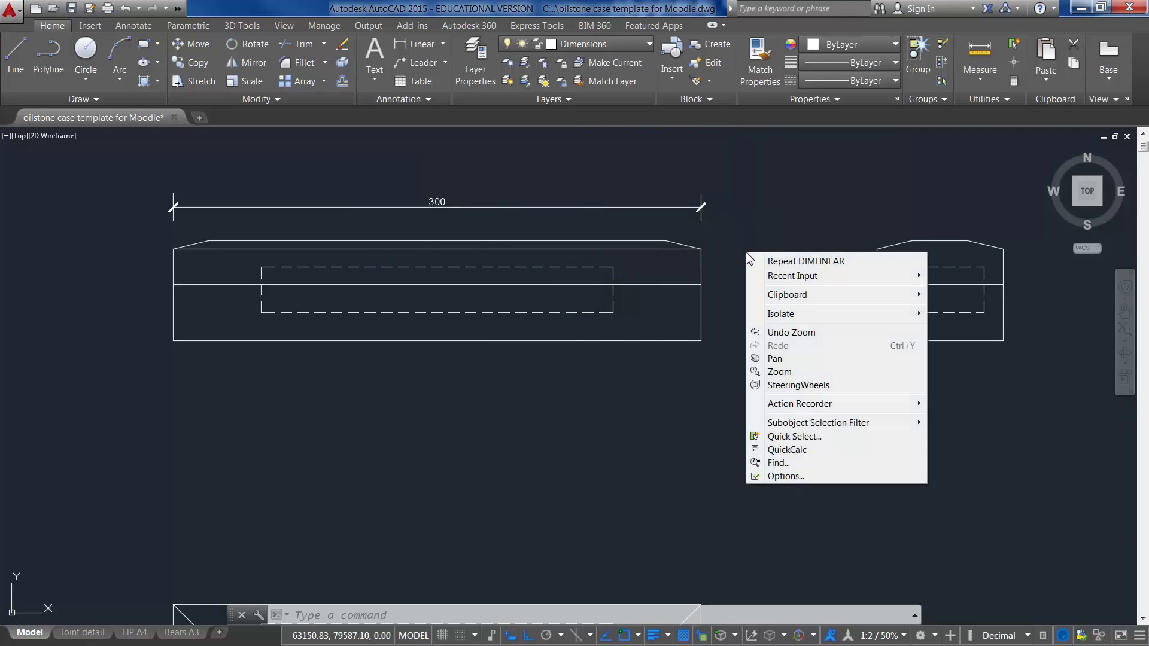
pyautogui.click(790, 263)
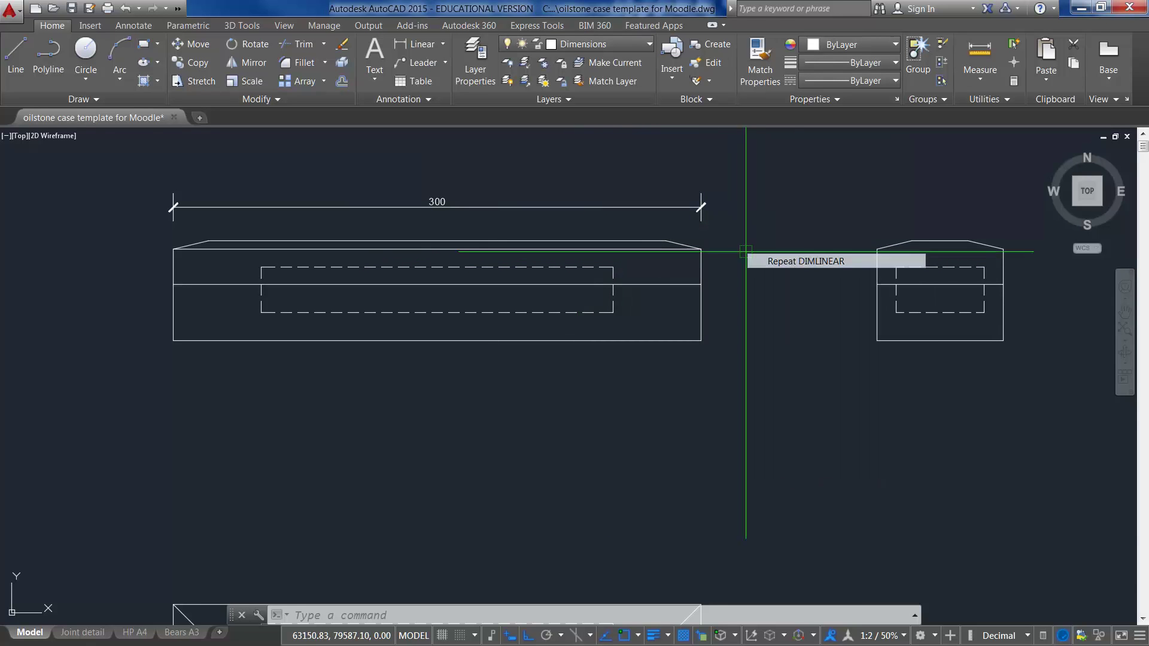
pyautogui.click(613, 267)
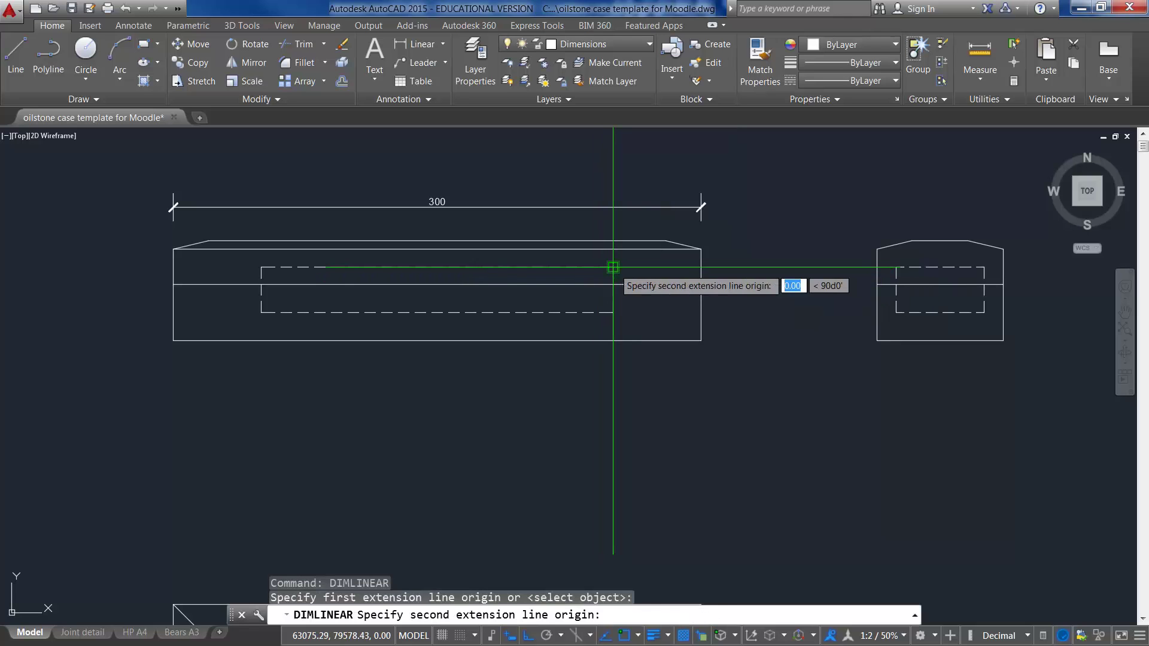
pyautogui.click(613, 285)
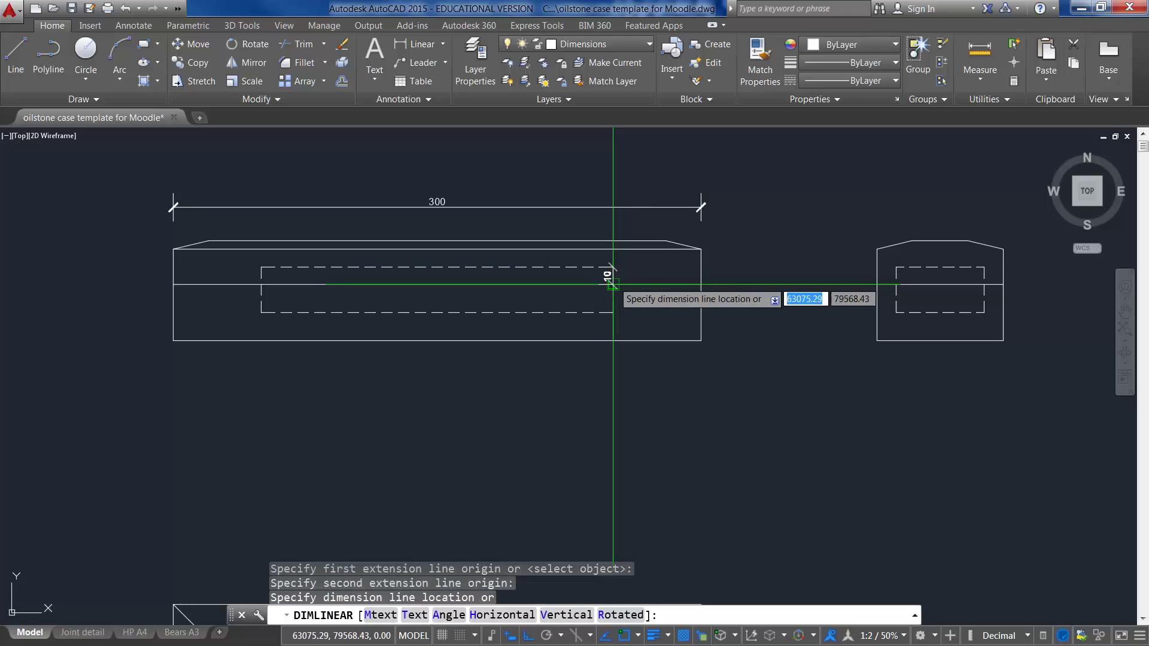
pyautogui.click(653, 273)
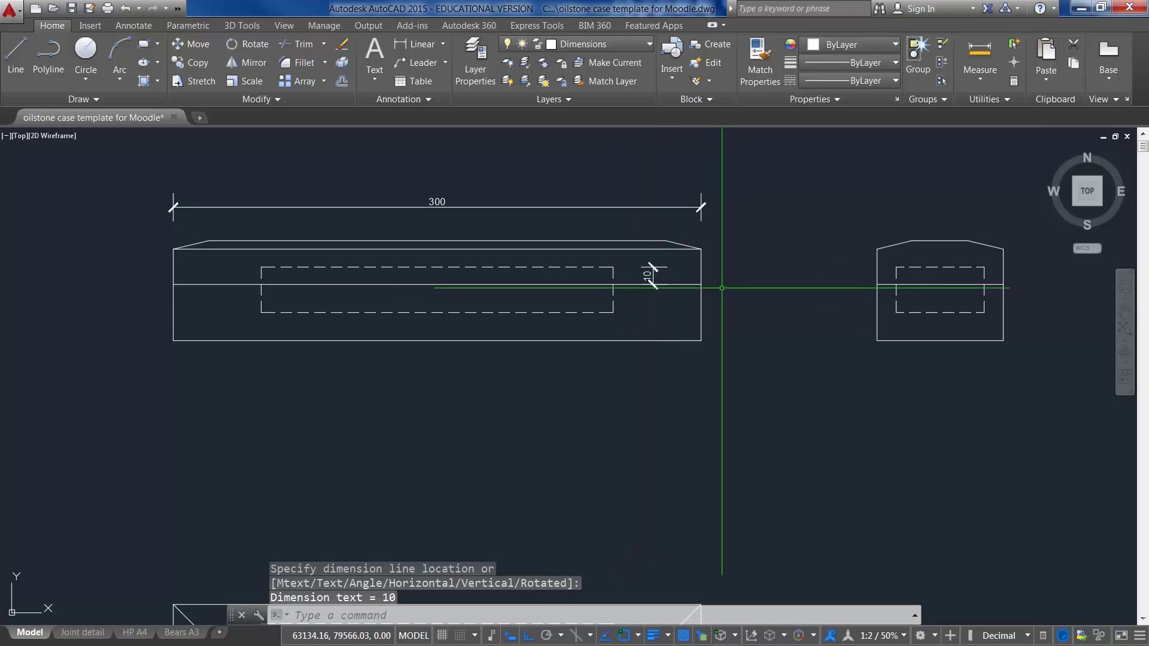
# Step: Add a vertical 16 dimension from the lid line to the recess bottom, stacked below the 10
pyautogui.rightClick(770, 290)
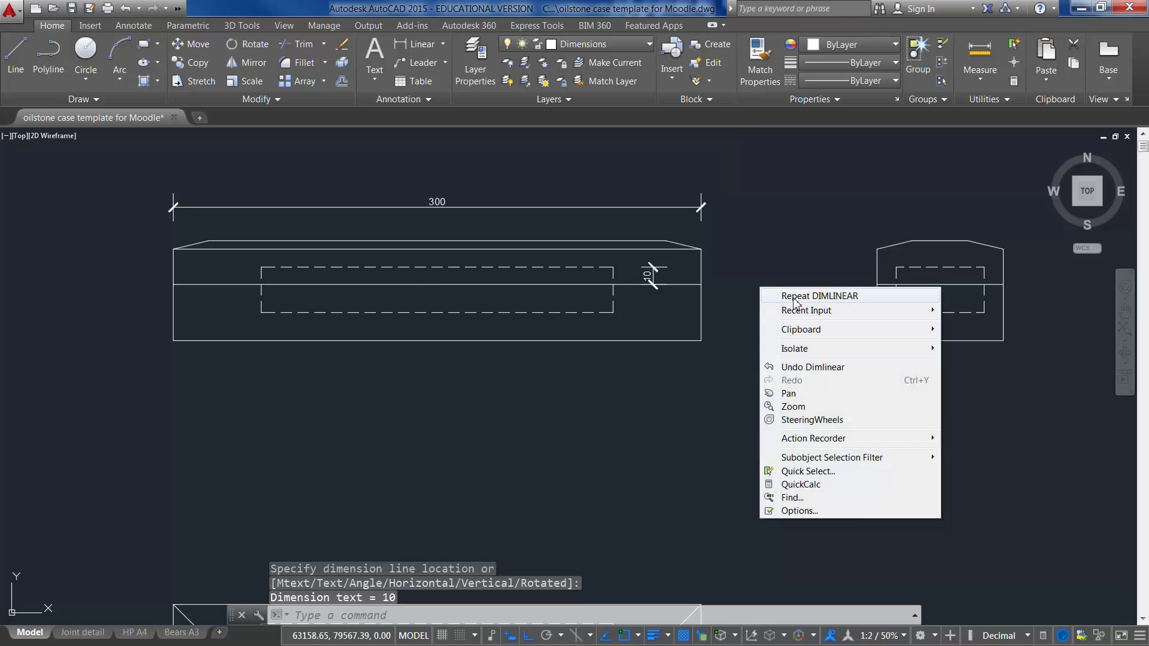
pyautogui.click(794, 297)
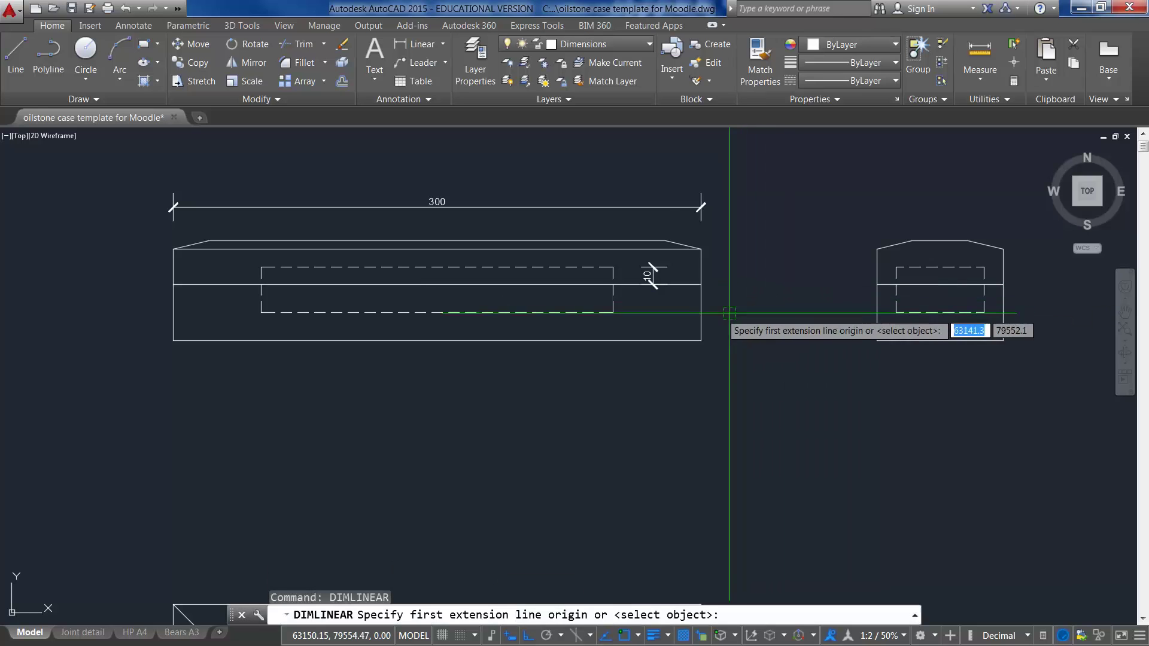
pyautogui.click(613, 284)
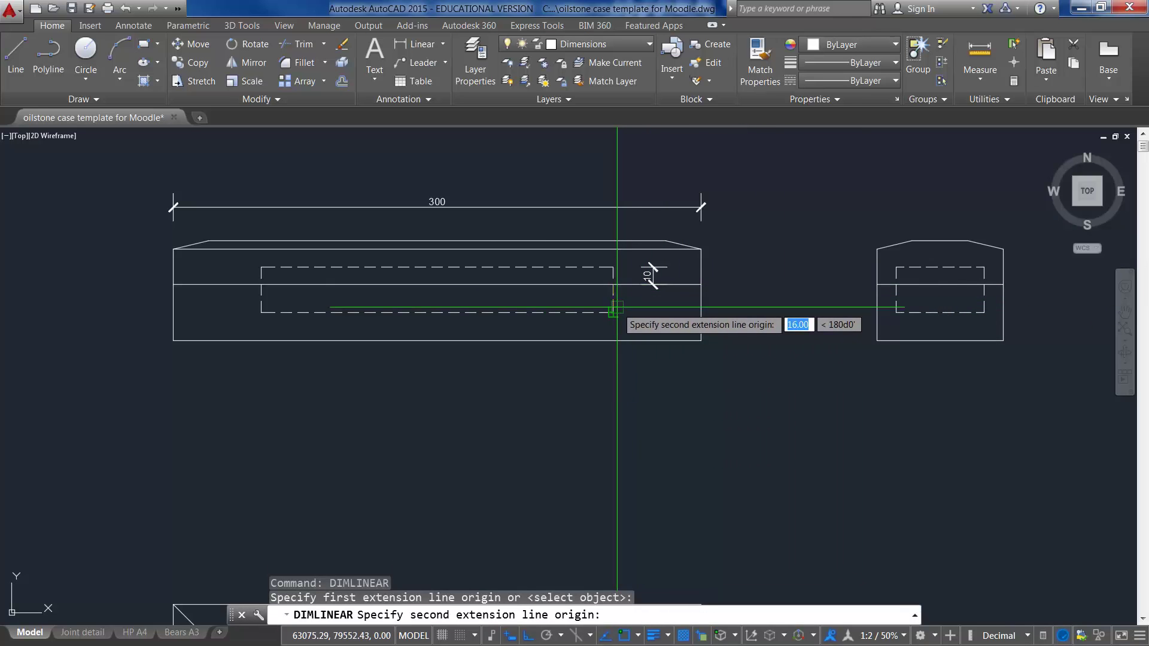
pyautogui.click(613, 312)
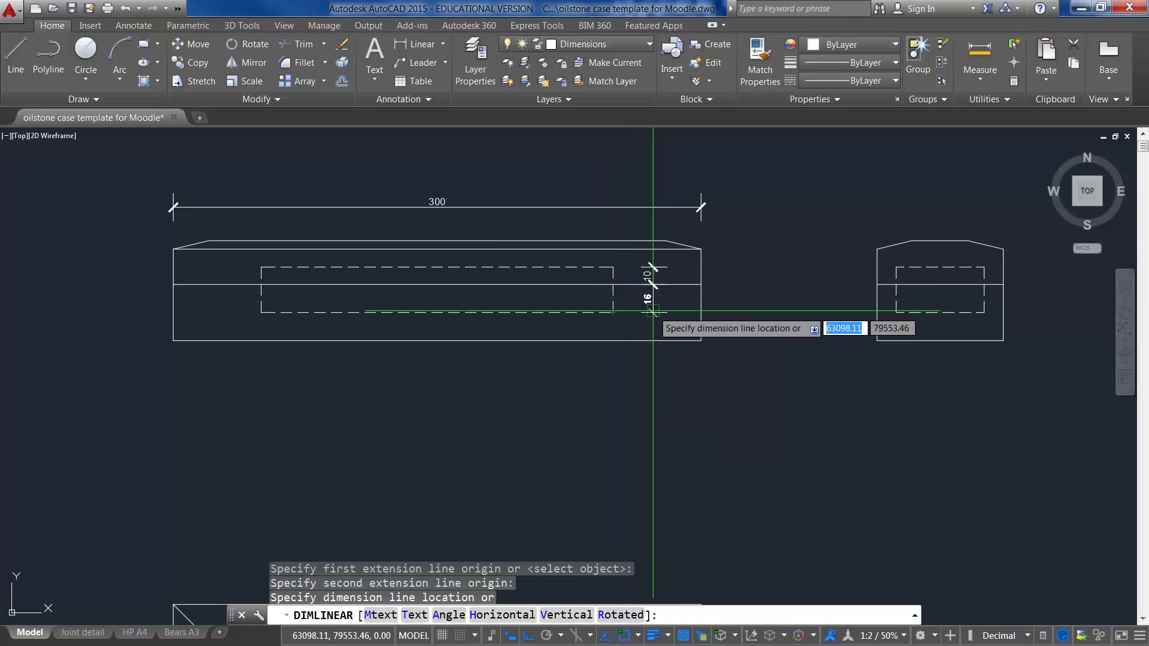
pyautogui.scroll(4, 653, 311)
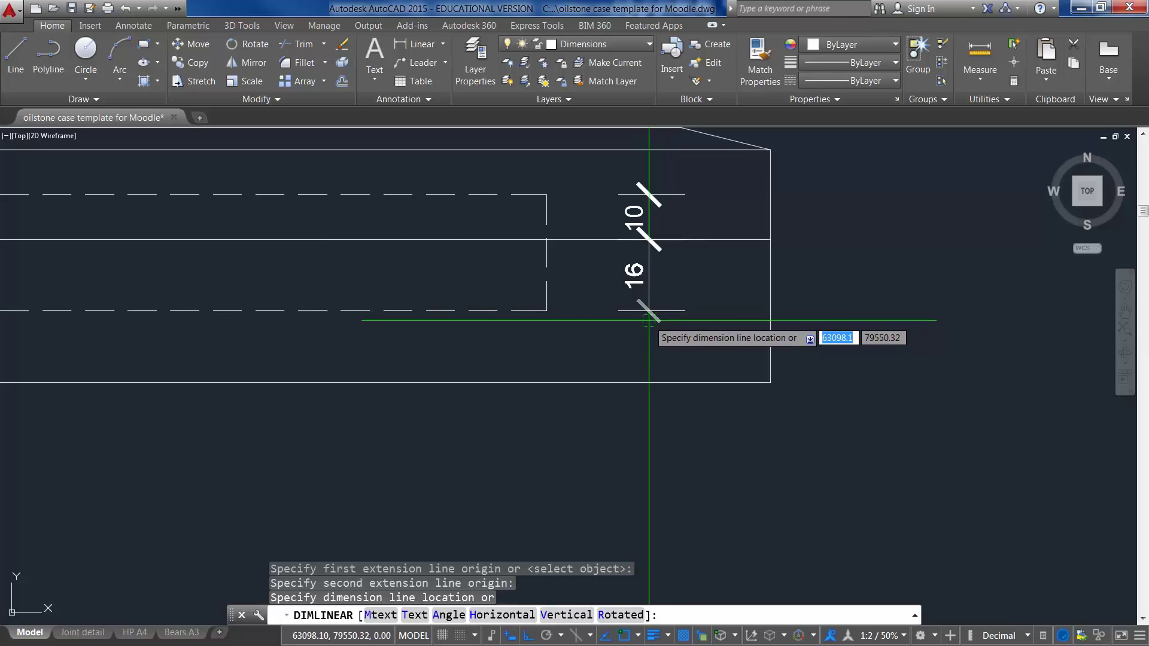
pyautogui.click(648, 321)
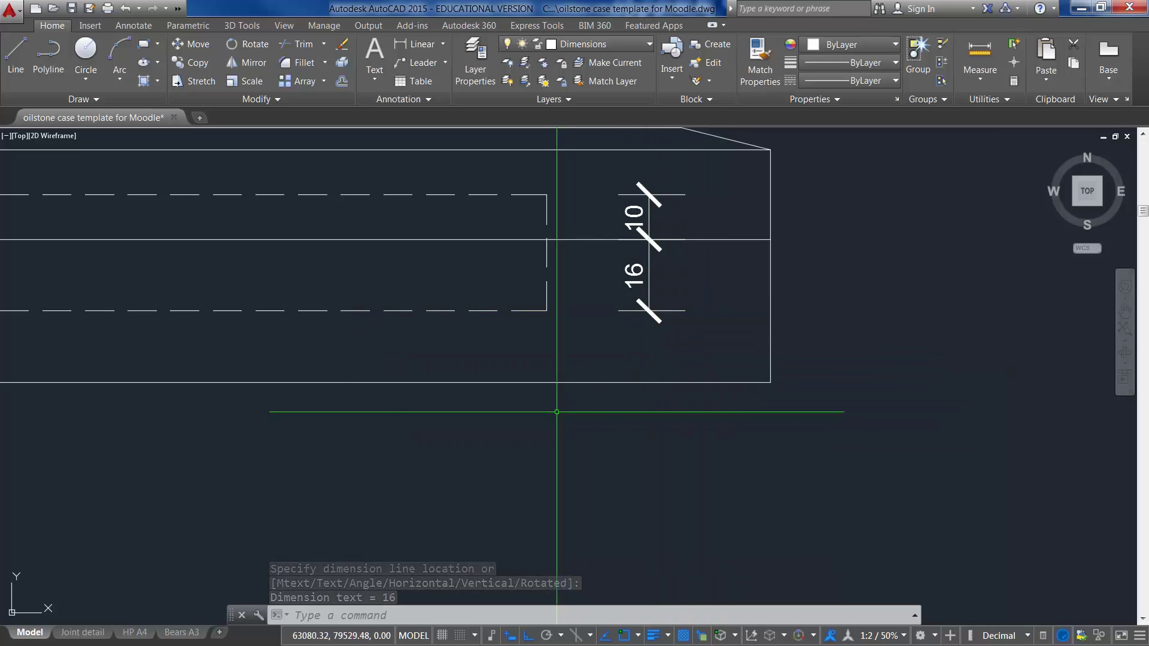
pyautogui.scroll(-2, 556, 411)
pyautogui.scroll(-2, 554, 411)
pyautogui.moveTo(554, 411); pyautogui.dragTo(692, 406, button='middle')
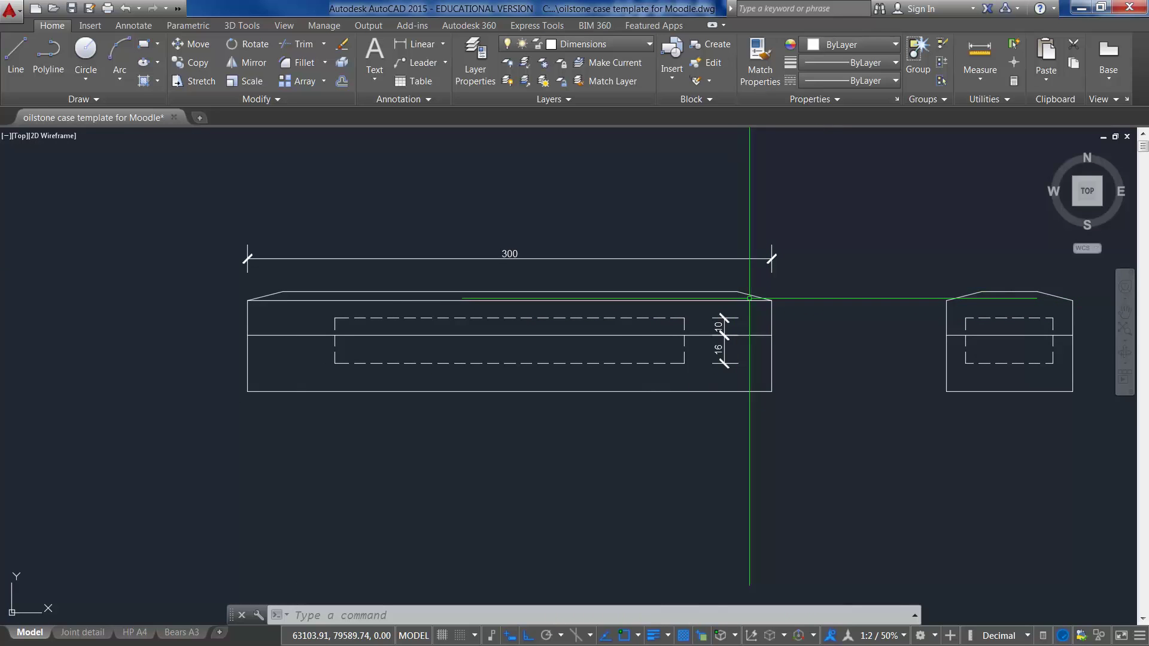
# Step: Dimension the 5 chamfer height at the side elevation's right end, between the two views
pyautogui.rightClick(824, 284)
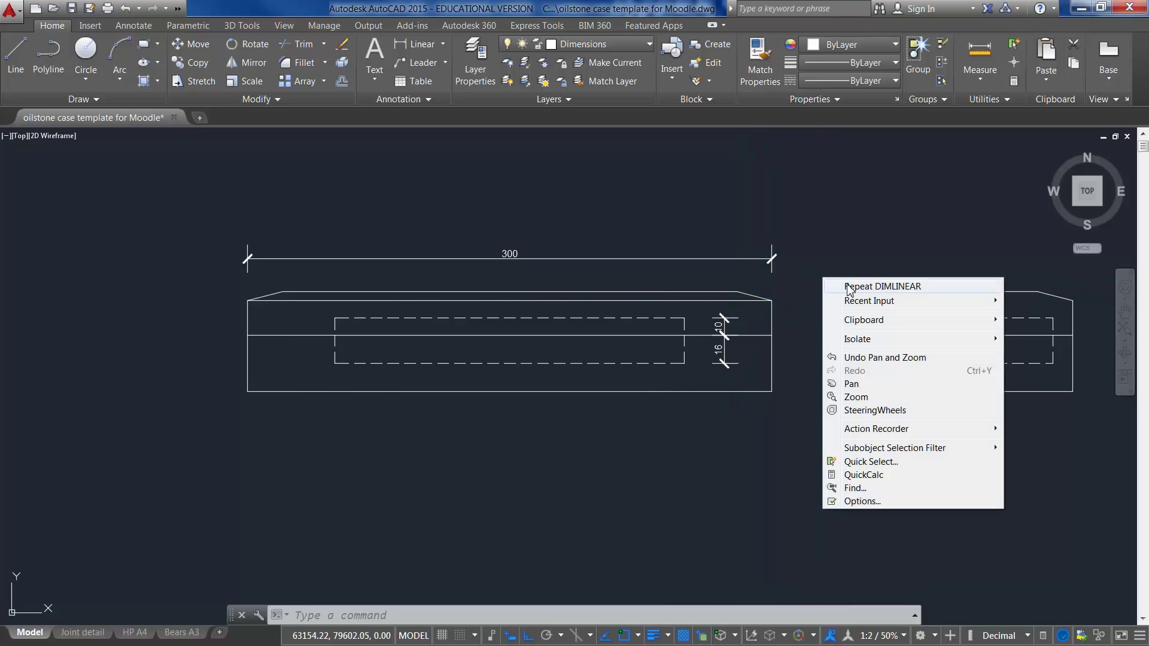
pyautogui.click(861, 287)
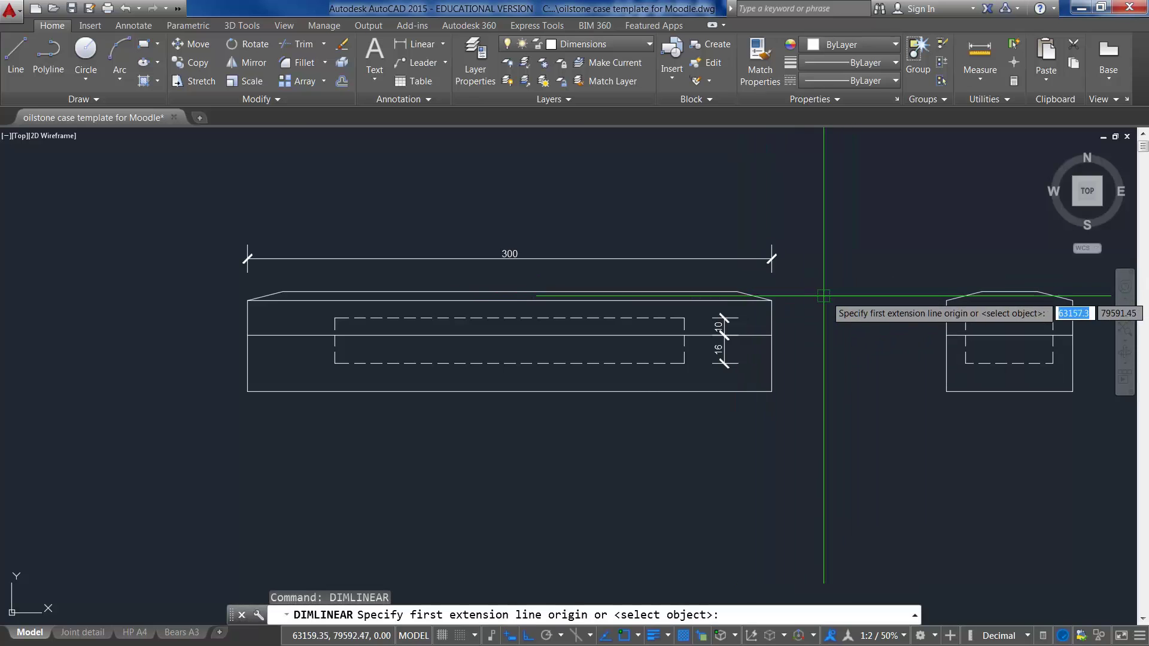
pyautogui.click(771, 301)
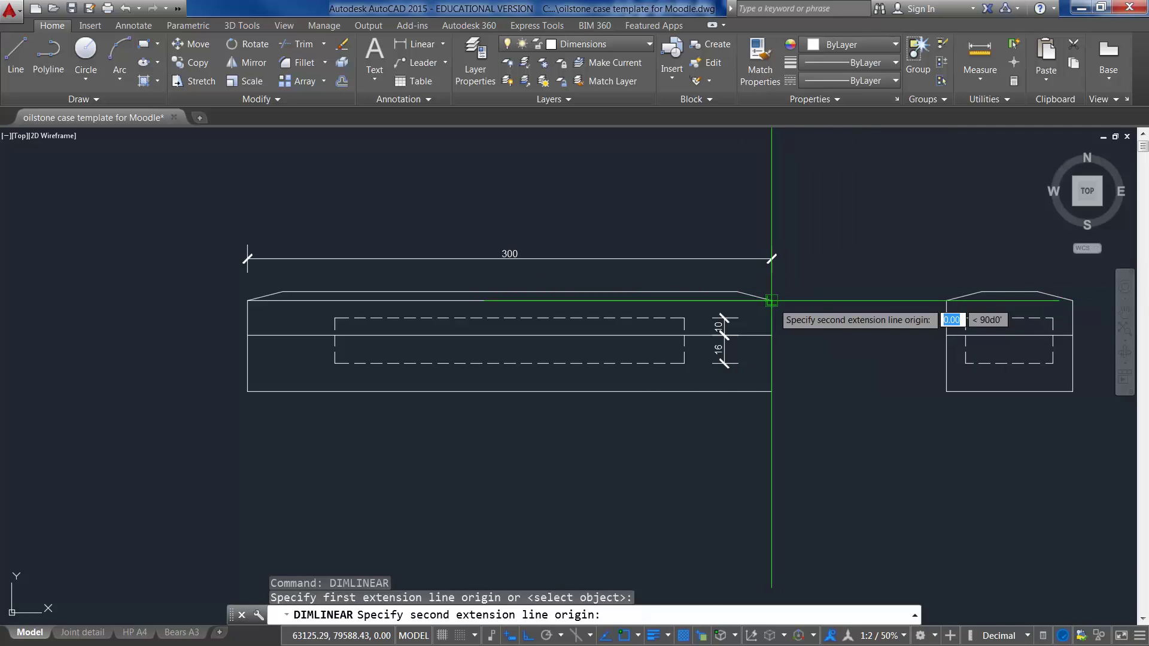
pyautogui.click(736, 292)
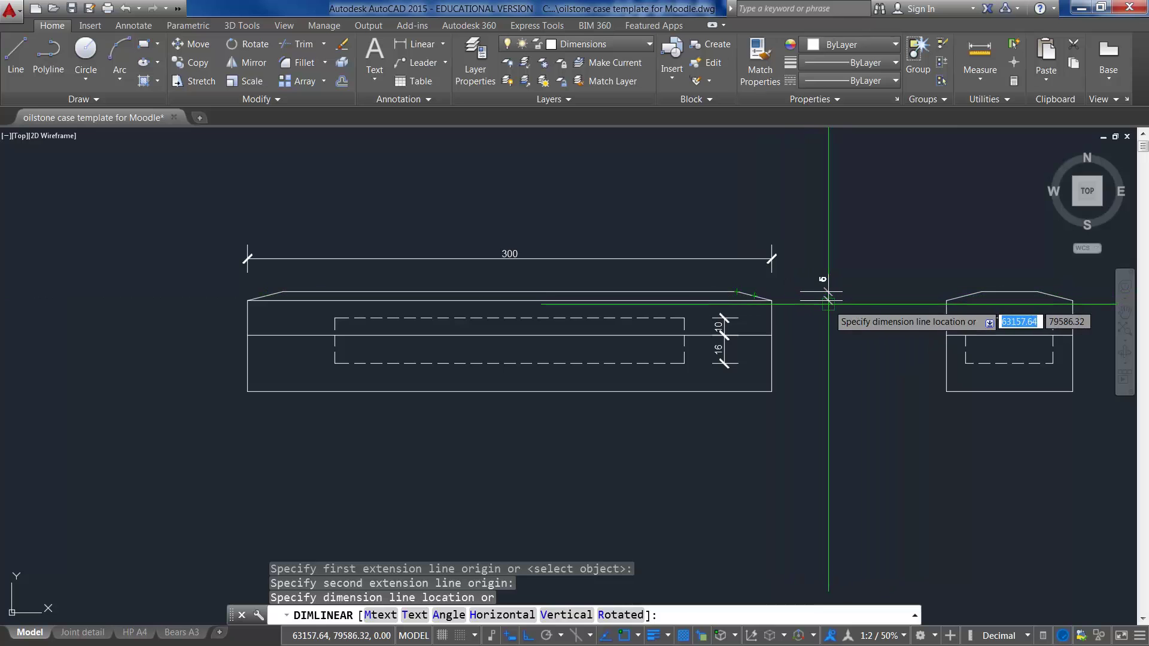
pyautogui.click(828, 303)
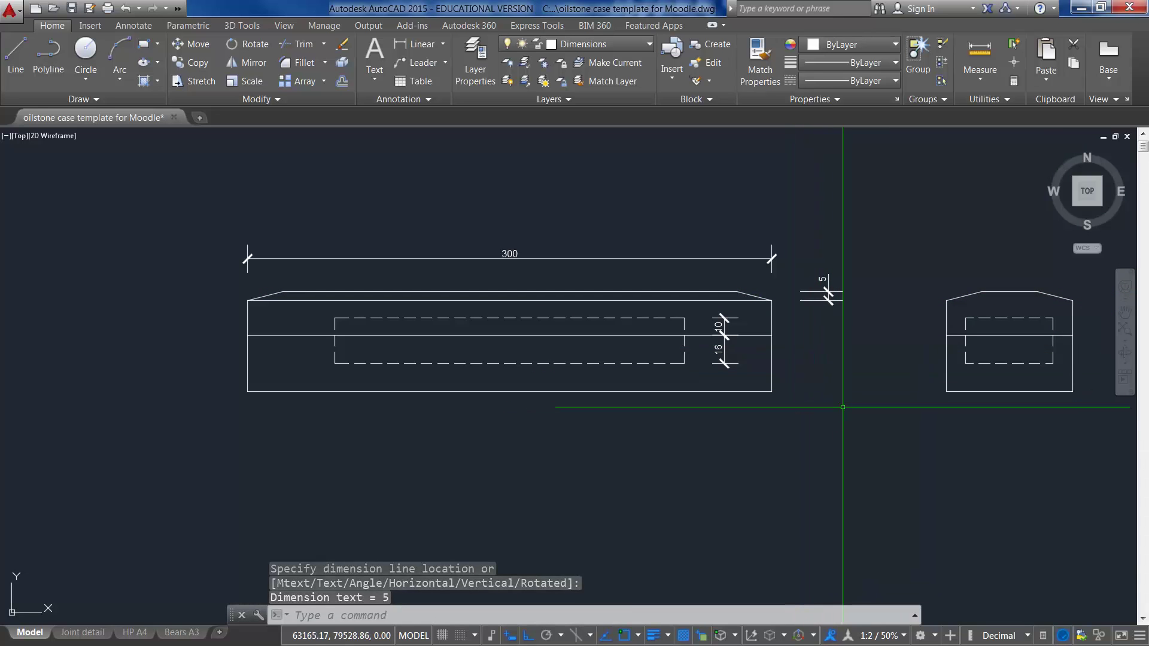
pyautogui.moveTo(883, 422)
pyautogui.mouseDown(button='middle')
pyautogui.moveTo(607, 448)
pyautogui.moveTo(518, 408)
pyautogui.mouseUp(button='middle')
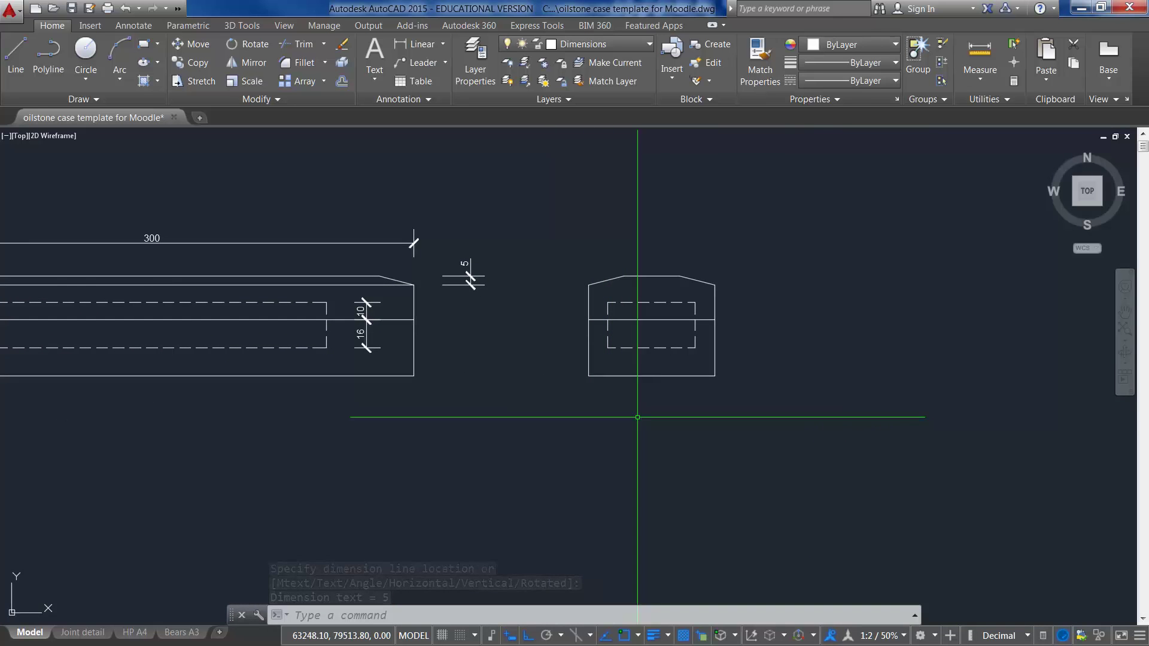
pyautogui.rightClick(664, 433)
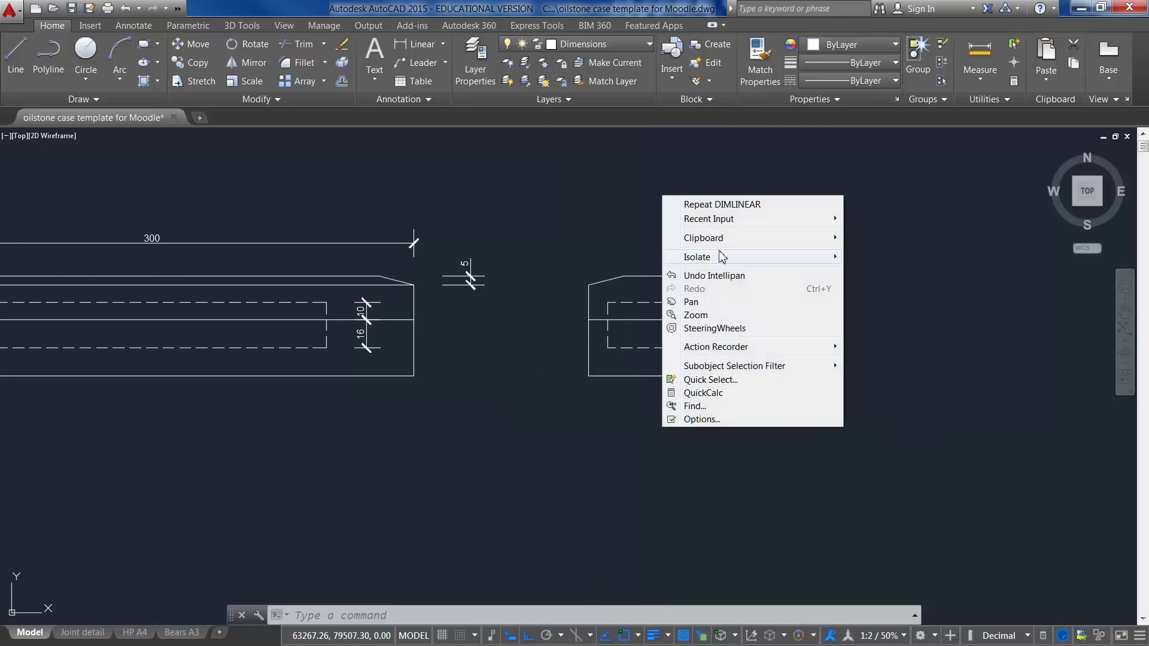
# Step: Dimension the end elevation's 72 width across its top, level with the 300
pyautogui.click(720, 205)
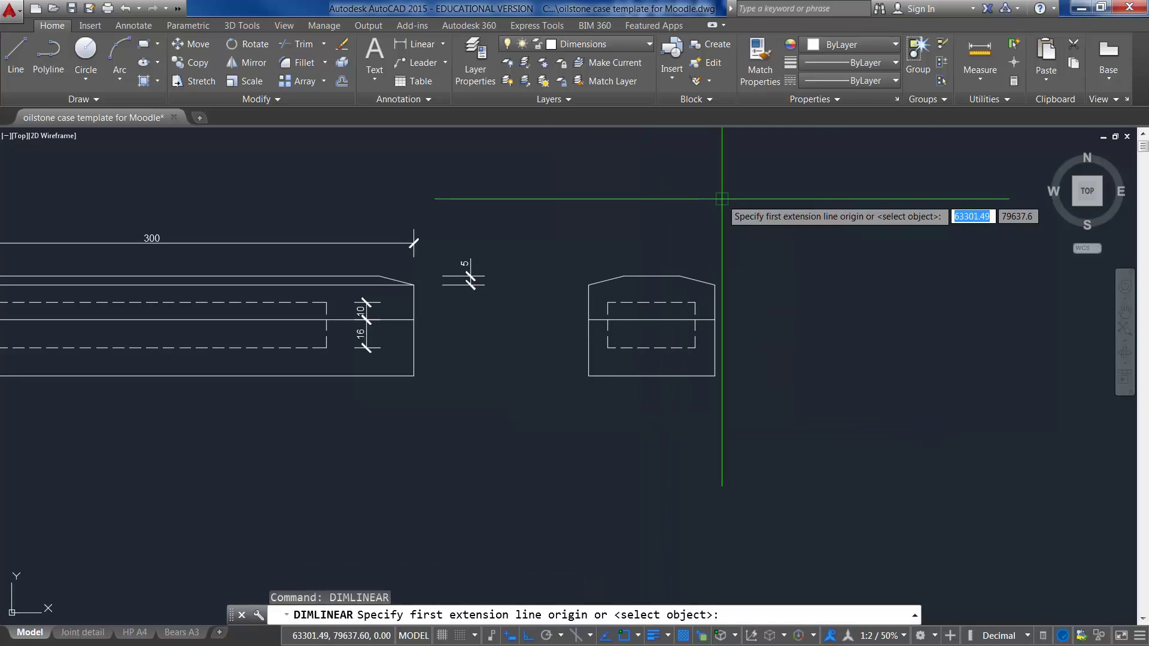
pyautogui.click(588, 285)
pyautogui.click(714, 285)
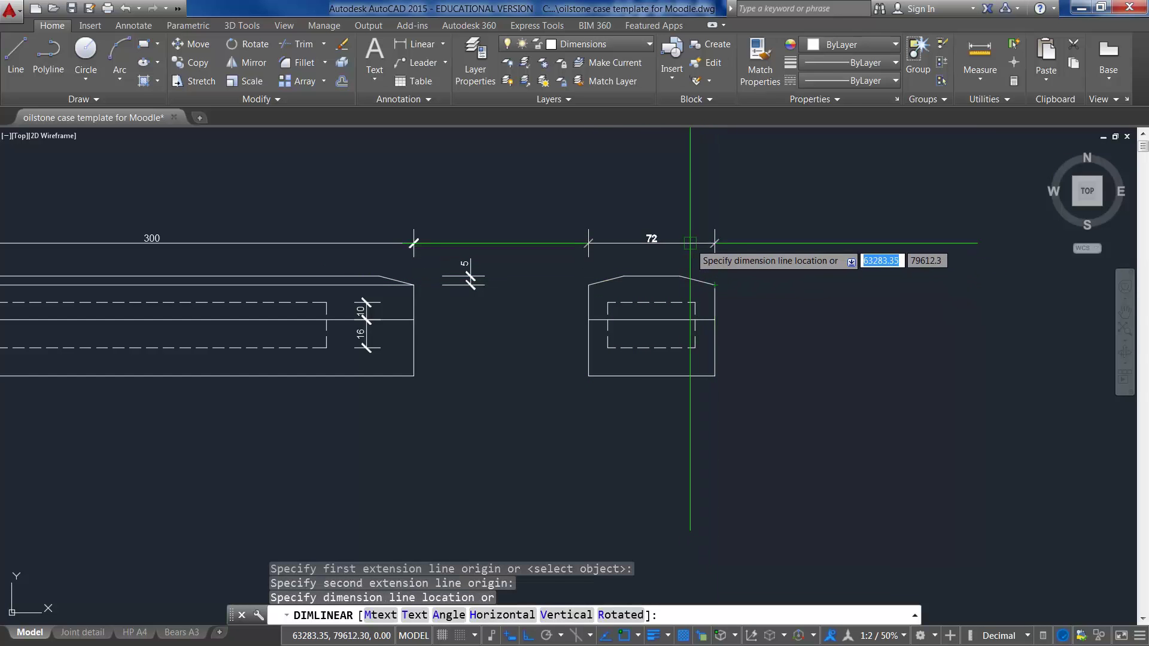
pyautogui.click(689, 244)
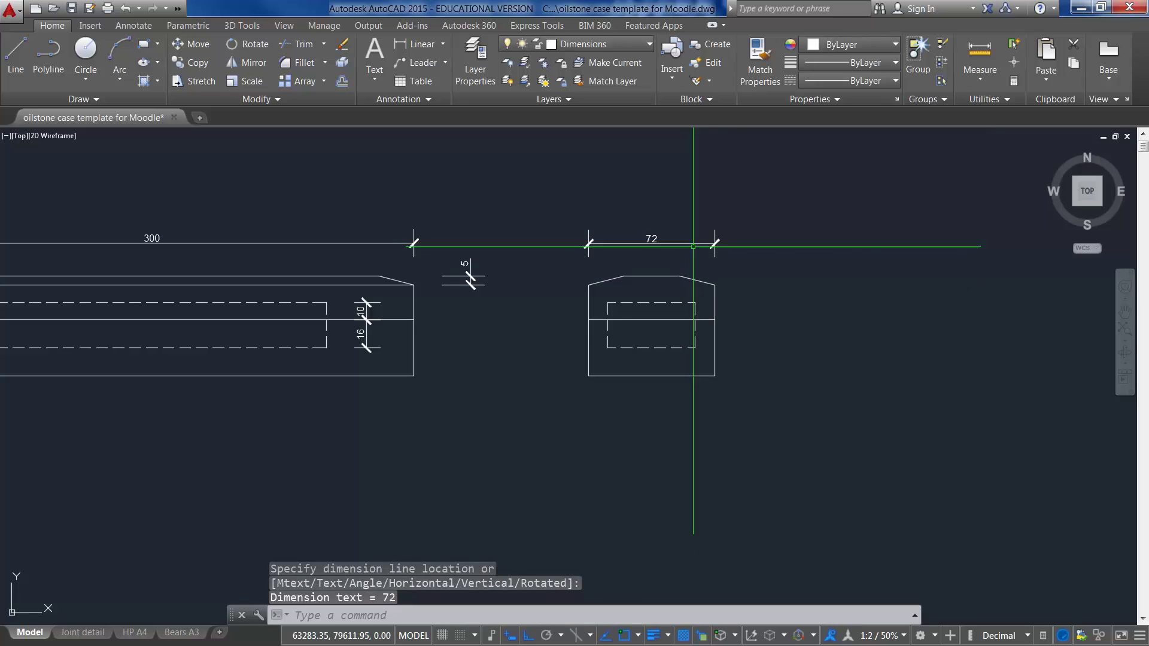
# Step: Add stacked vertical 32 and 25 dimensions on the end elevation's right side
pyautogui.rightClick(792, 256)
pyautogui.click(823, 267)
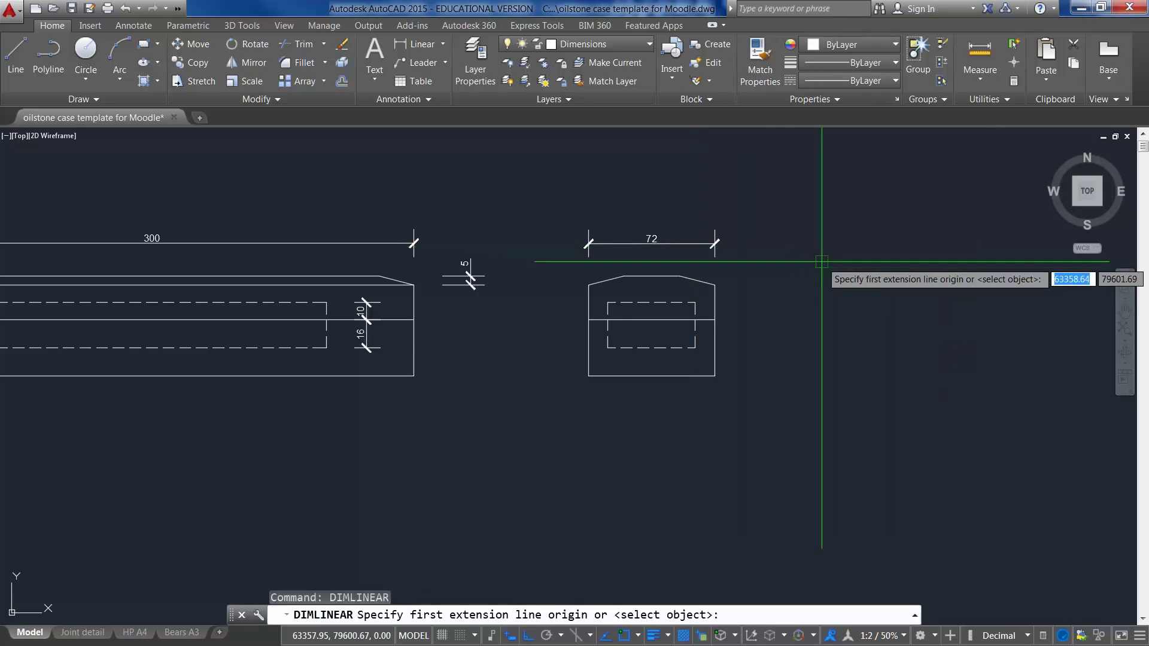
pyautogui.click(714, 375)
pyautogui.click(714, 319)
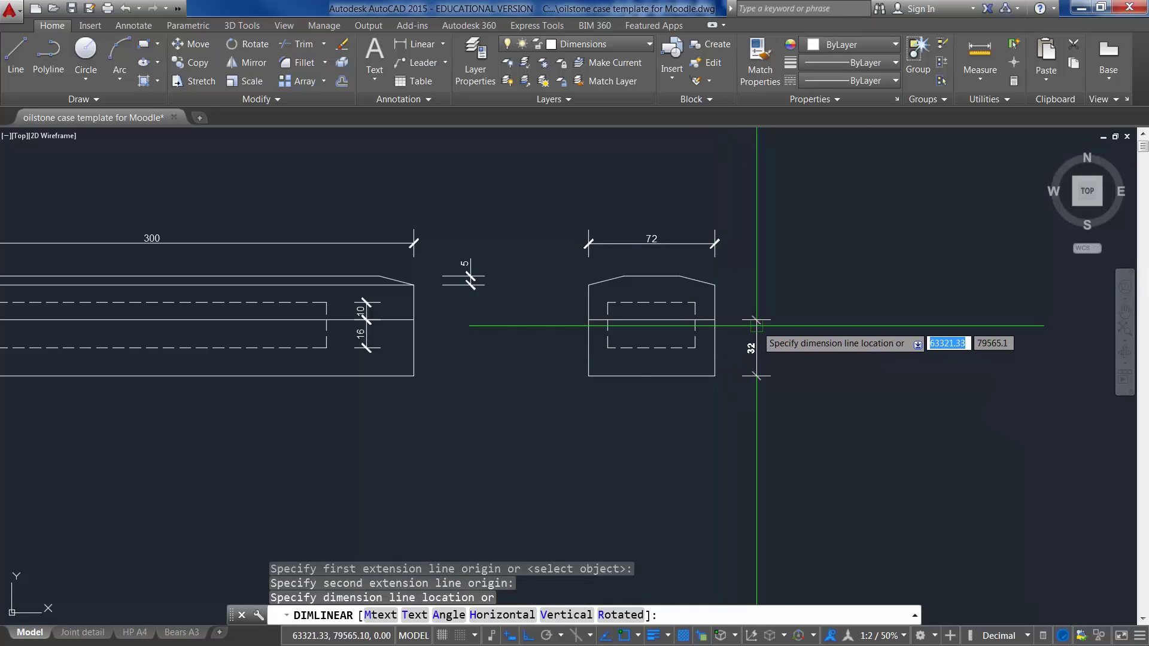
pyautogui.click(756, 325)
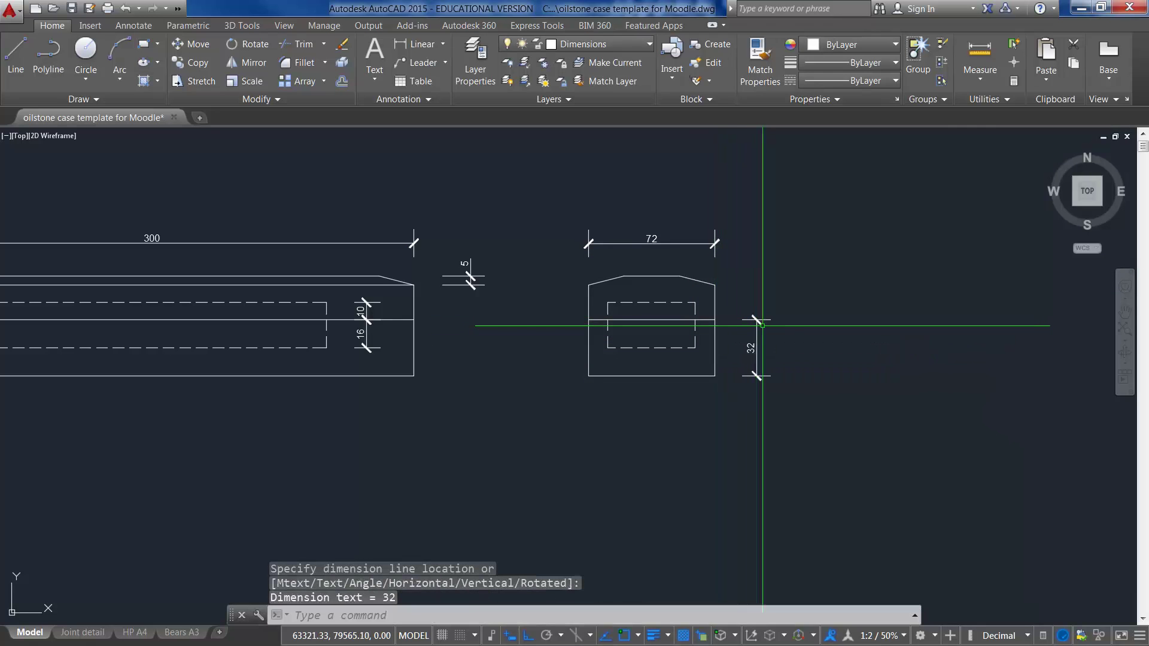
pyautogui.rightClick(826, 310)
pyautogui.click(861, 321)
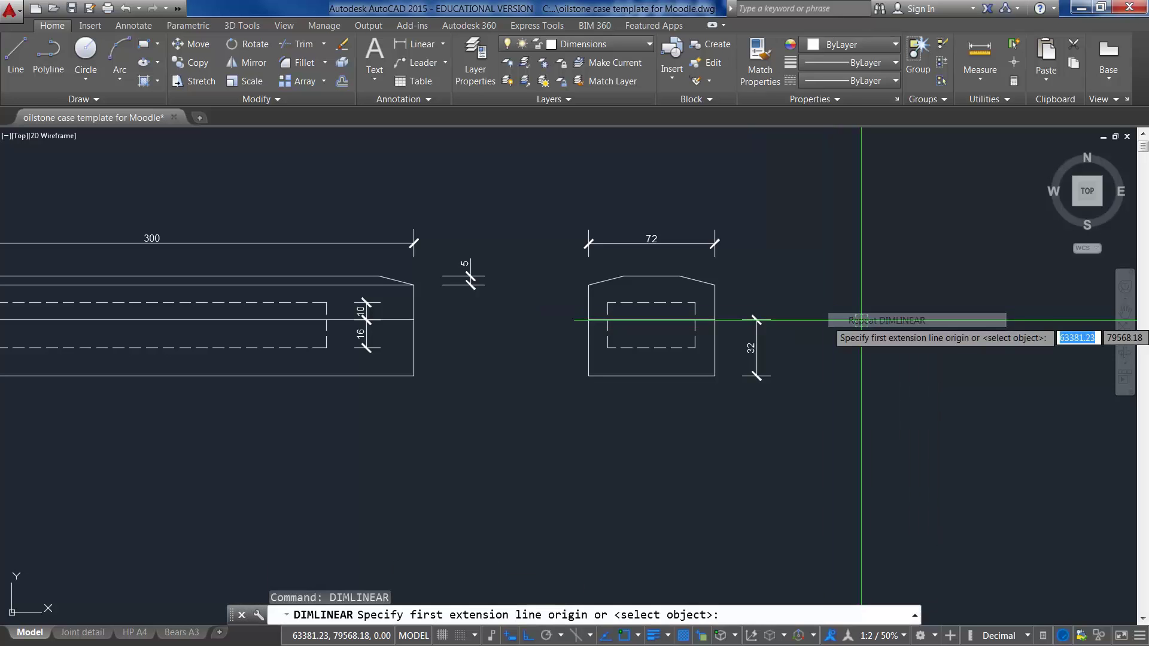
pyautogui.click(715, 320)
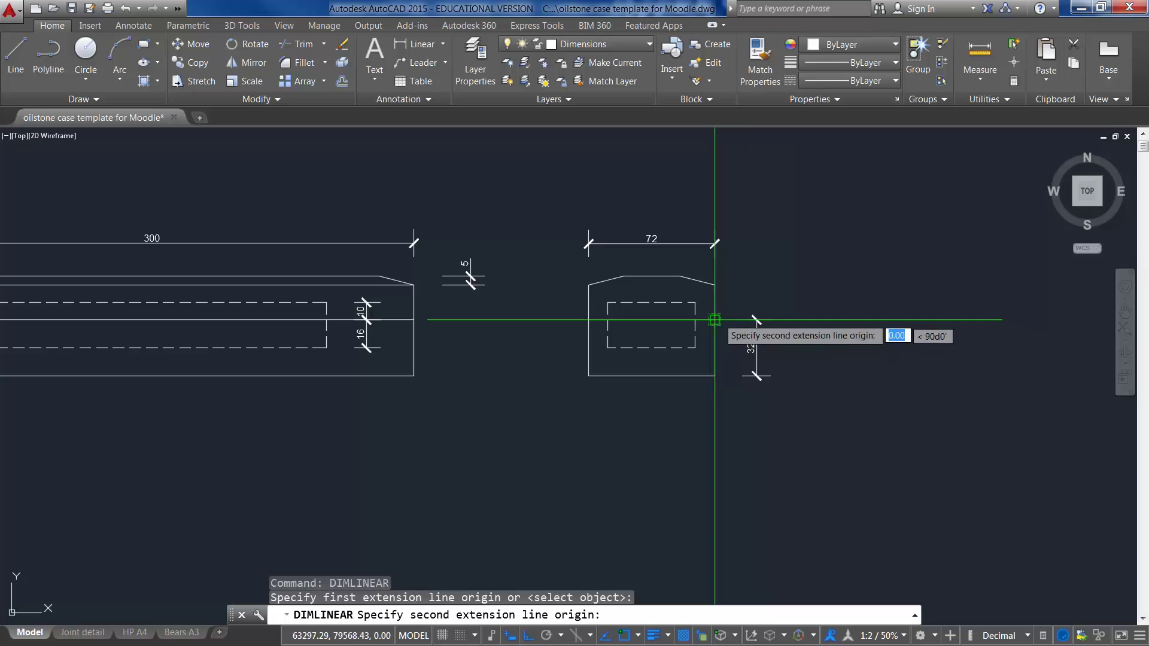
pyautogui.click(680, 276)
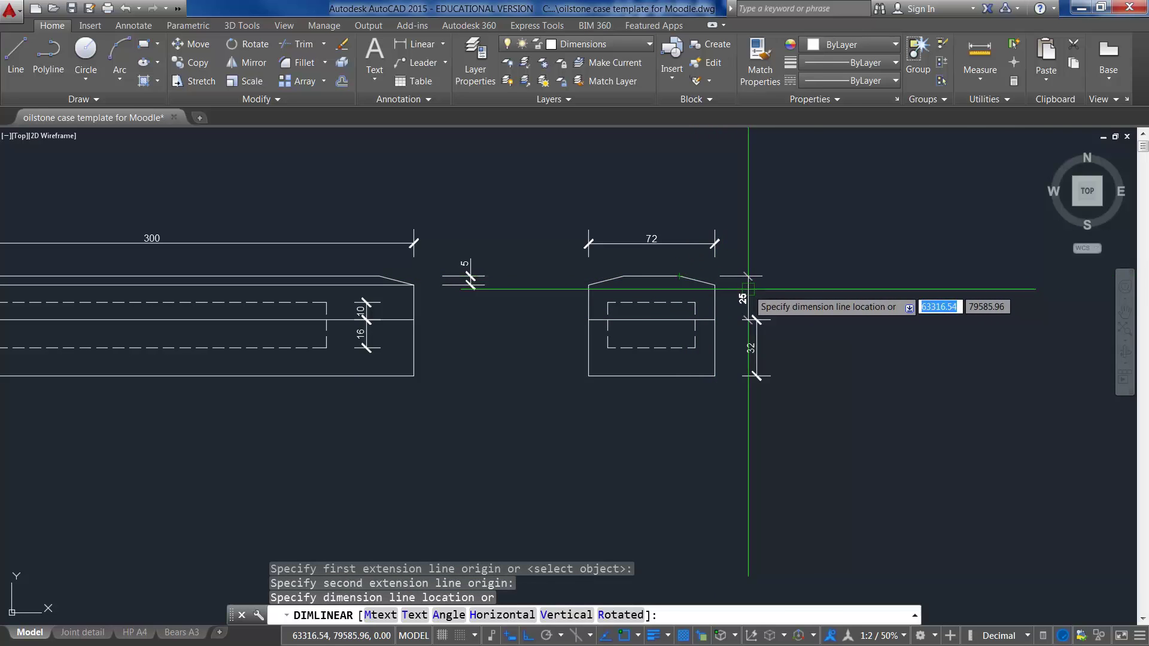
pyautogui.scroll(2, 754, 289)
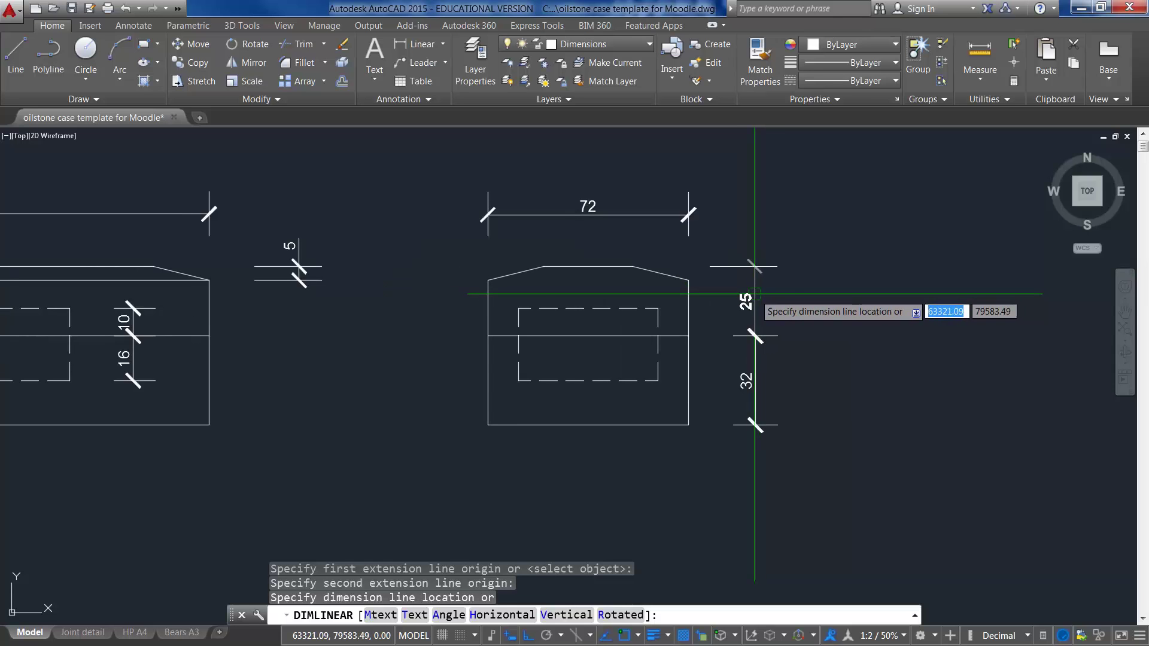
pyautogui.click(754, 294)
pyautogui.rightClick(865, 341)
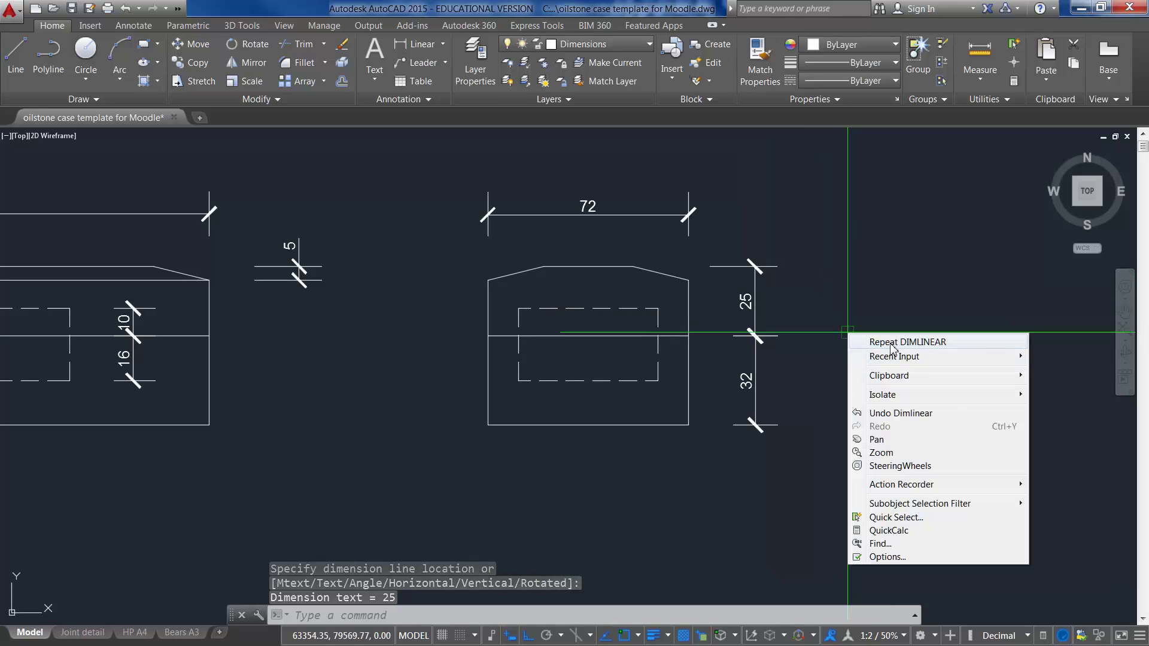
# Step: Dimension the plan view's 200 dashed-recess length and place it above the plan
pyautogui.click(892, 343)
pyautogui.scroll(-2, 545, 536)
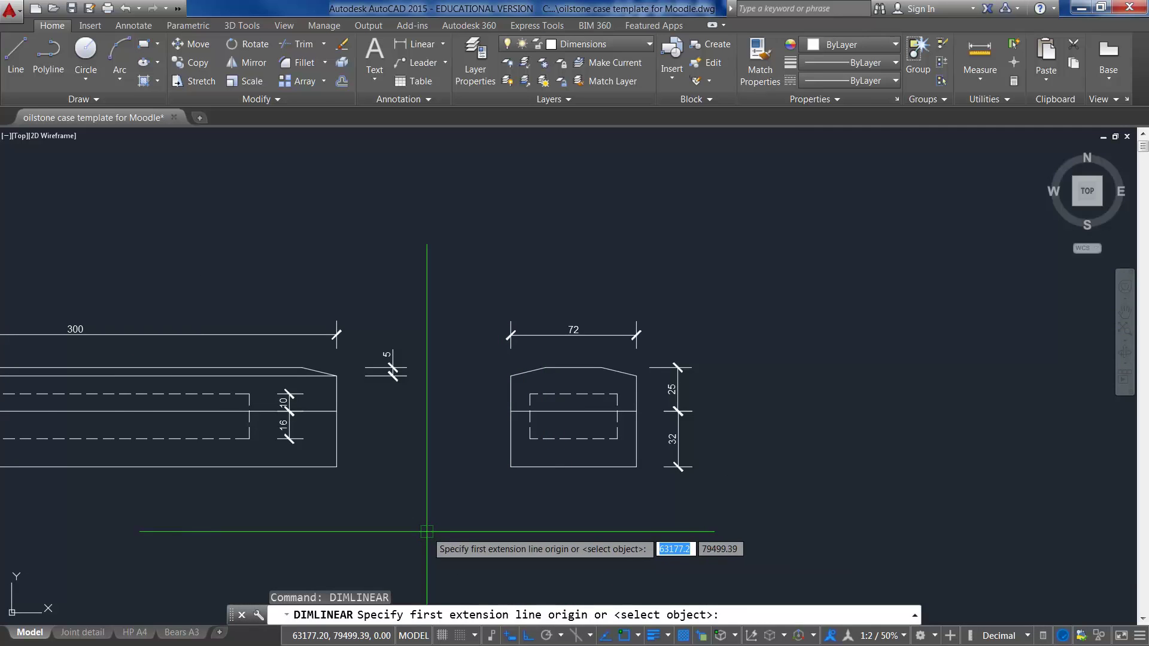
pyautogui.moveTo(458, 516); pyautogui.dragTo(780, 298, button='middle')
pyautogui.scroll(-2, 597, 395)
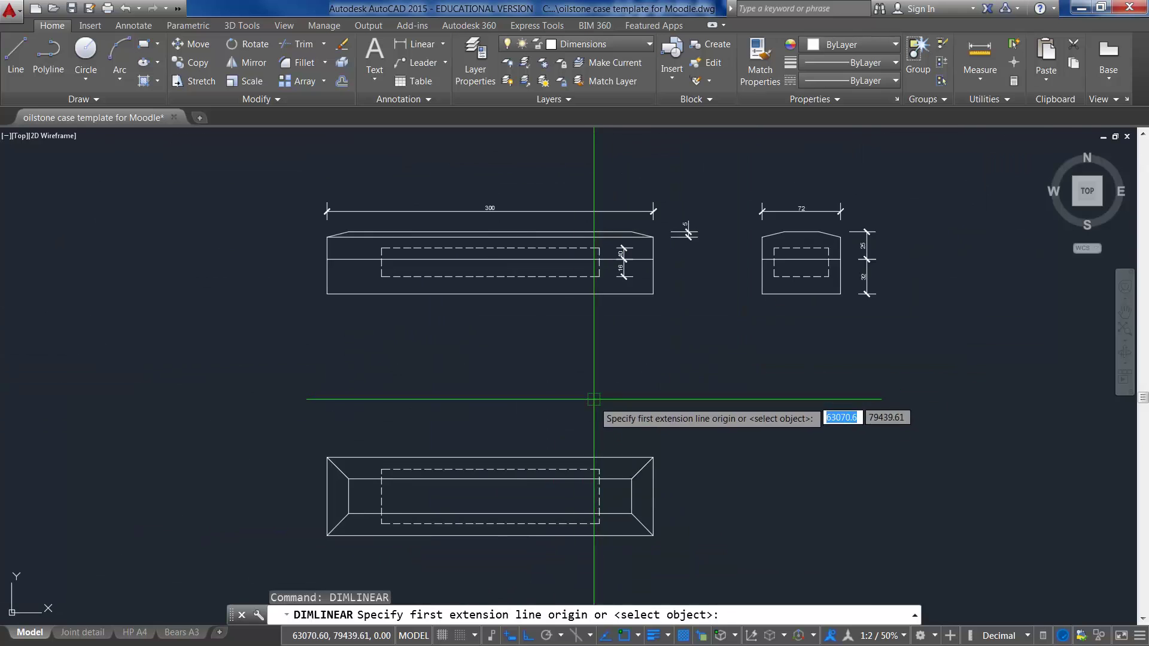
pyautogui.moveTo(590, 397); pyautogui.dragTo(756, 300, button='middle')
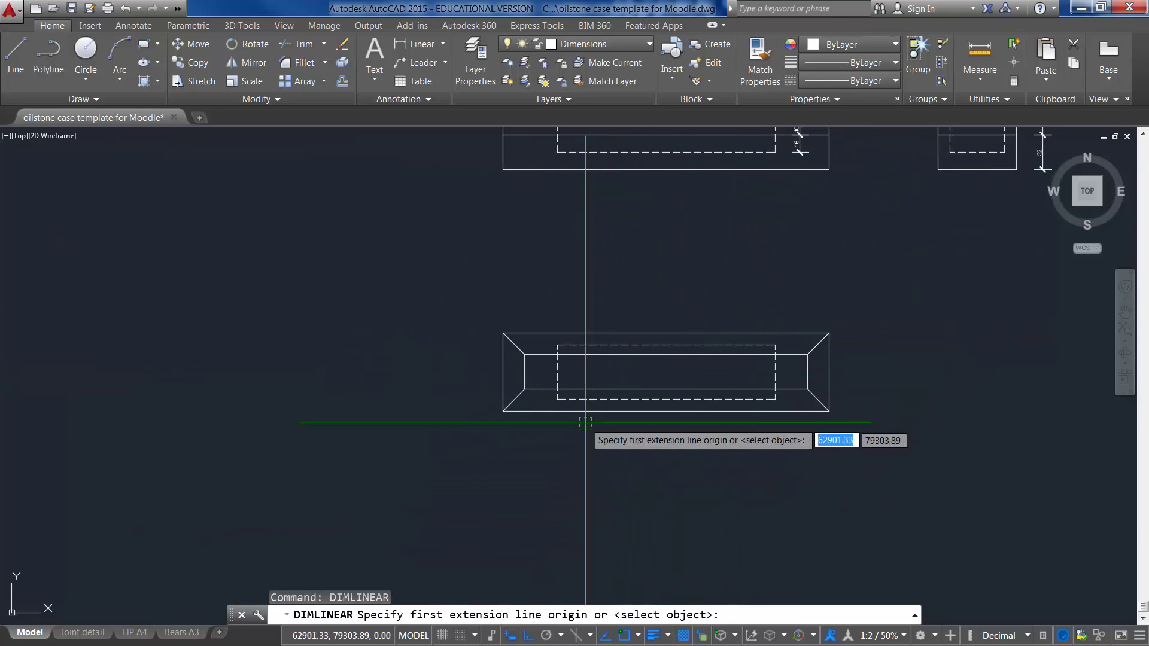
pyautogui.scroll(2, 585, 422)
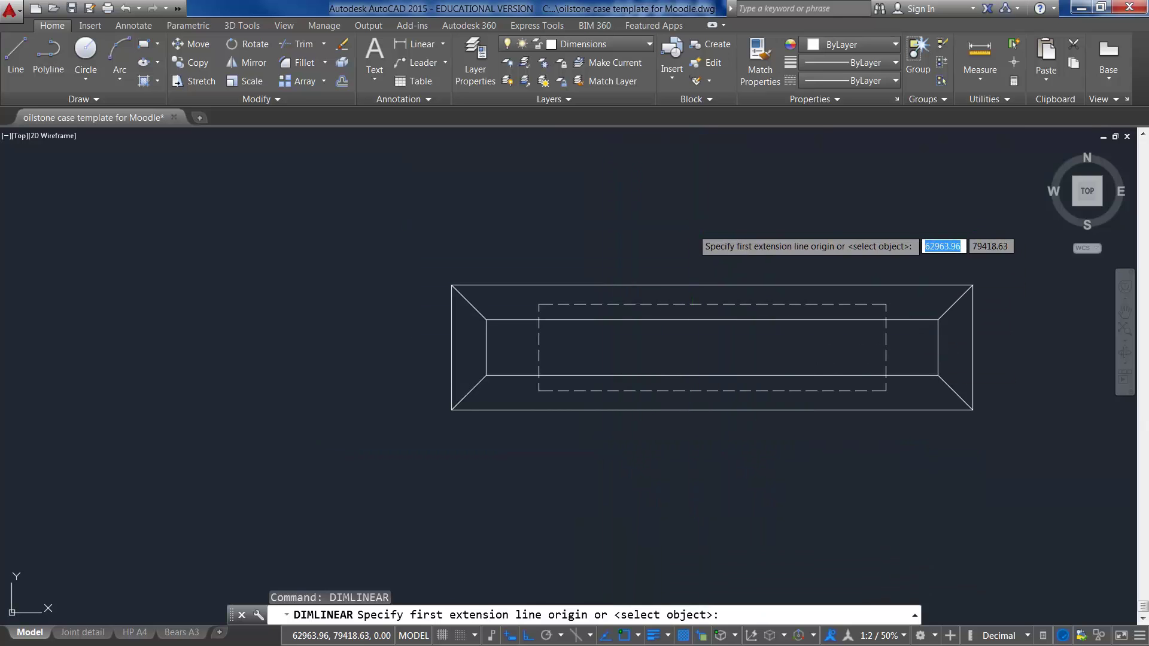
pyautogui.press('Return')
pyautogui.press('Escape')
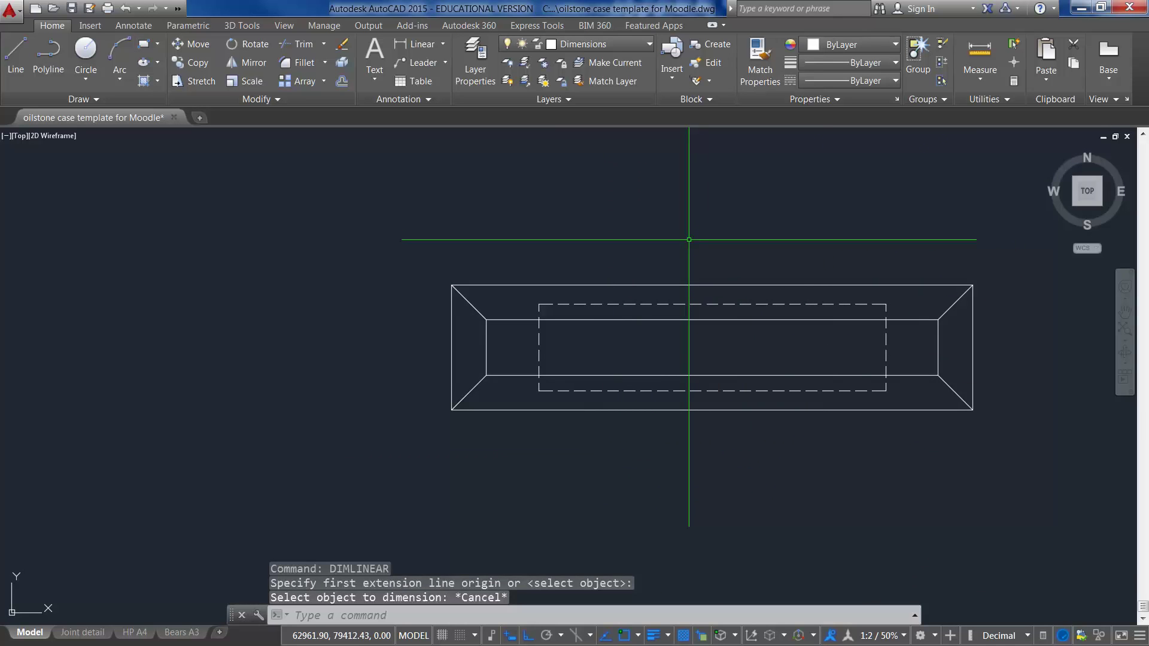
pyautogui.rightClick(689, 228)
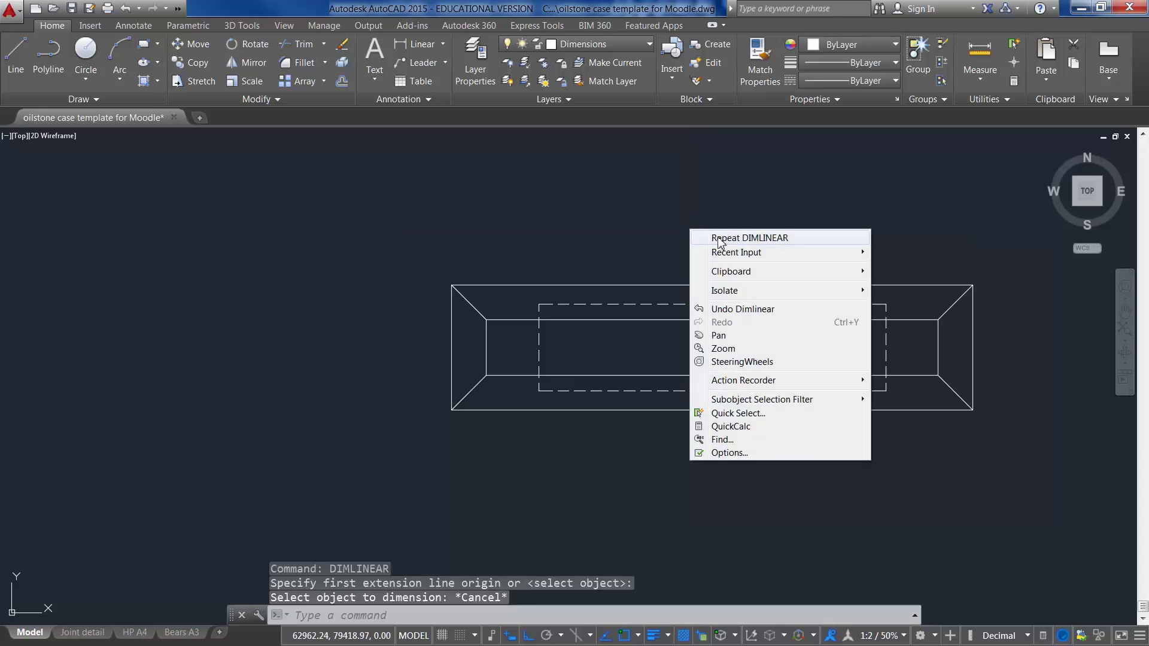
pyautogui.click(737, 238)
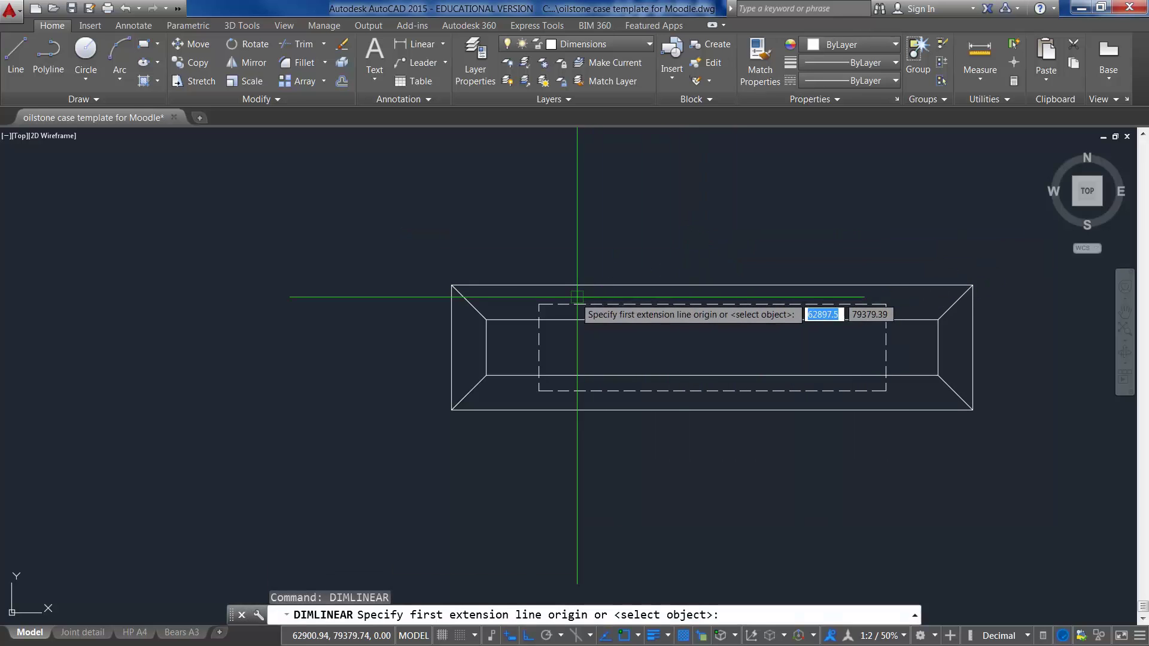
pyautogui.click(539, 304)
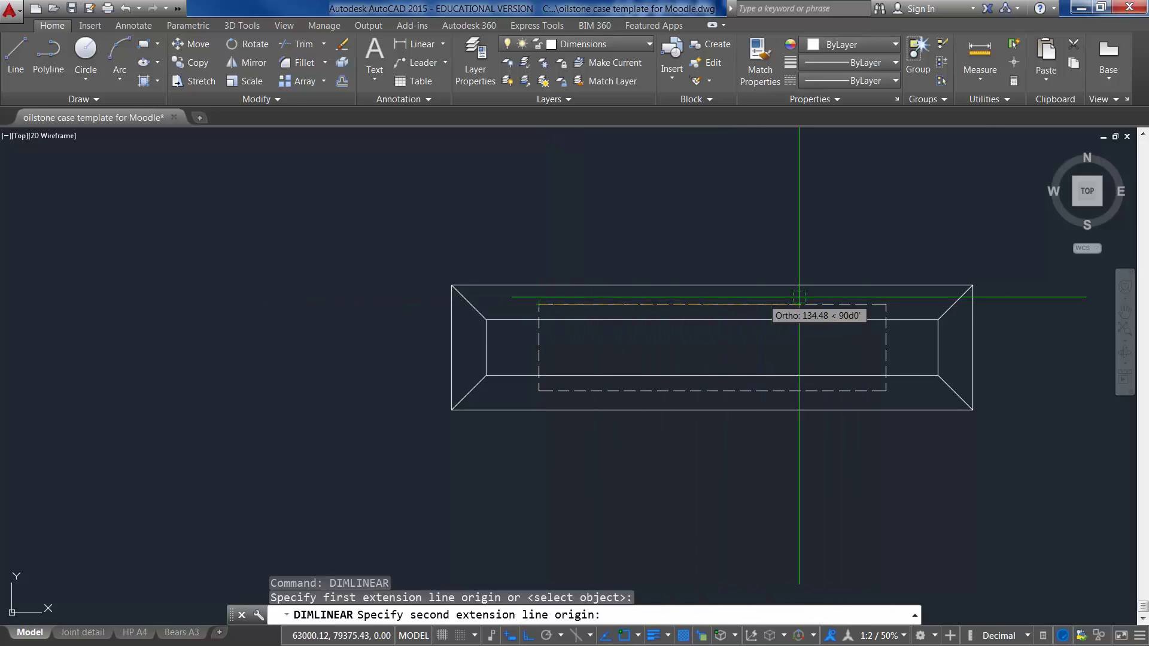
pyautogui.click(879, 306)
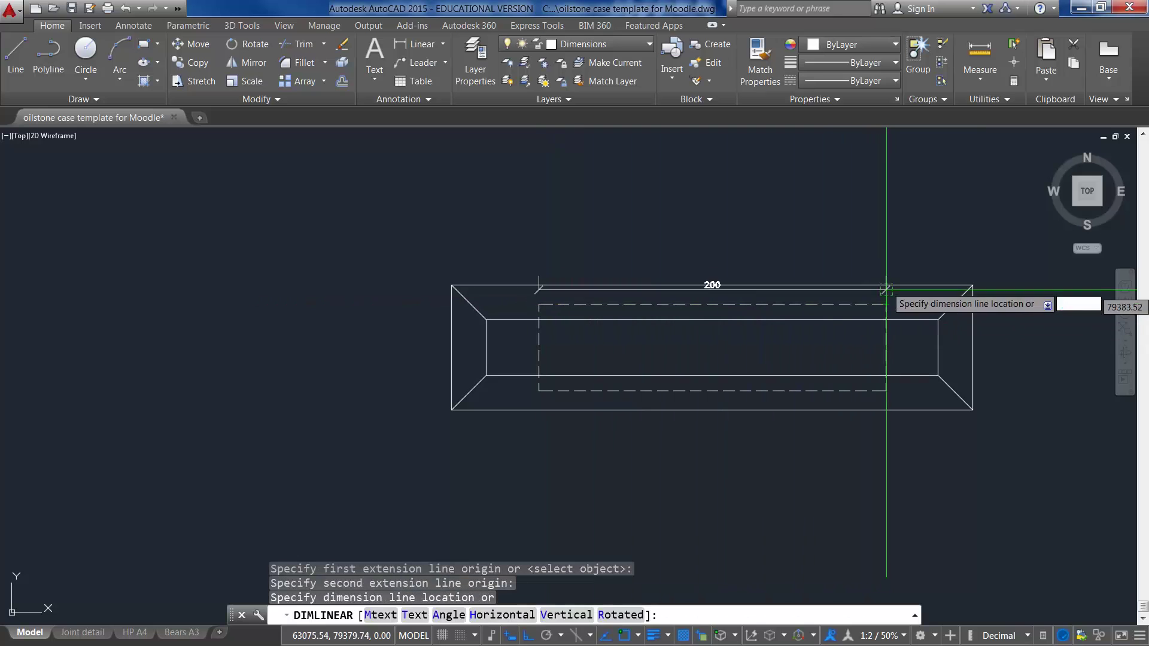
pyautogui.click(861, 262)
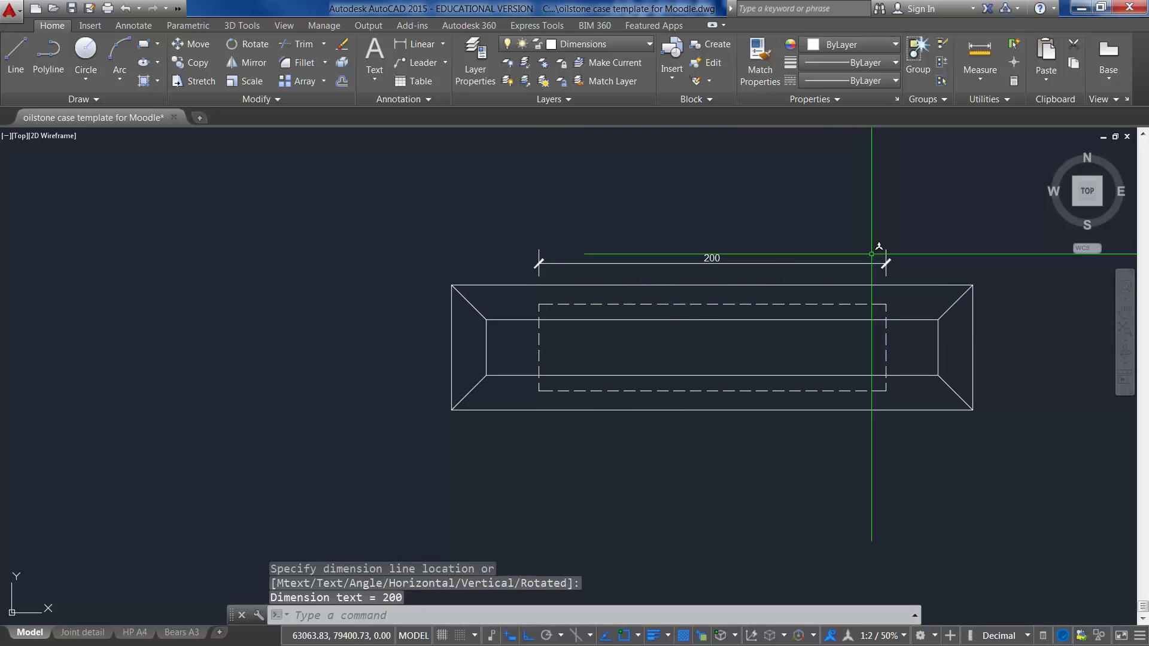
# Step: Add a vertical 50 width dimension at the plan view's right end
pyautogui.rightClick(883, 219)
pyautogui.click(916, 228)
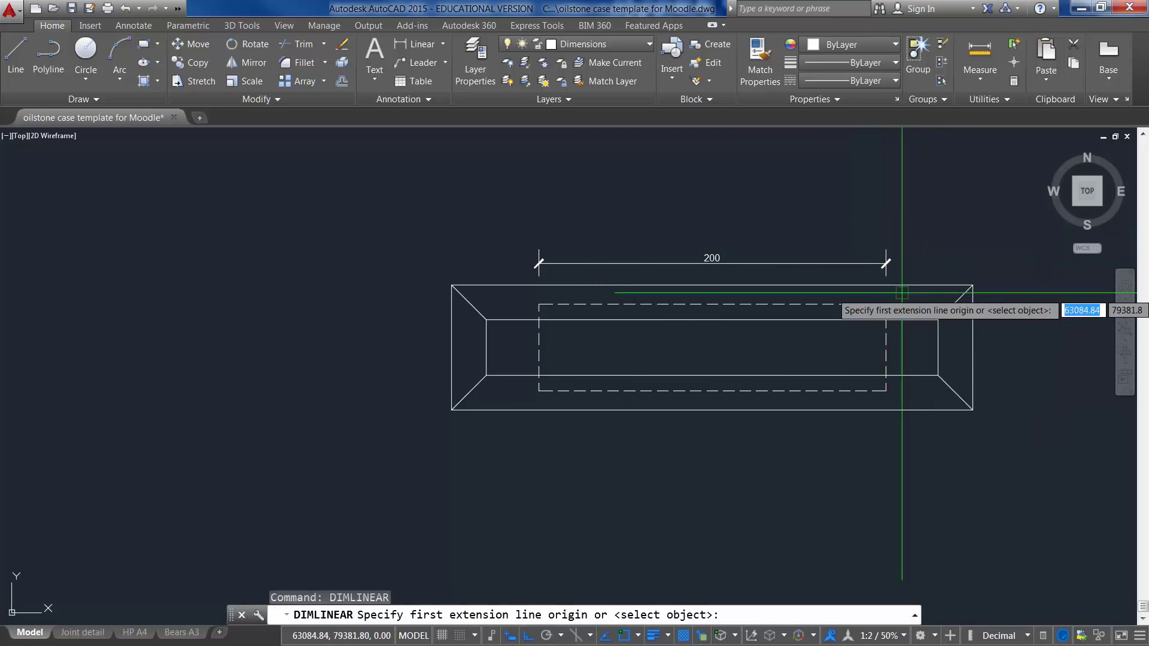
pyautogui.click(885, 305)
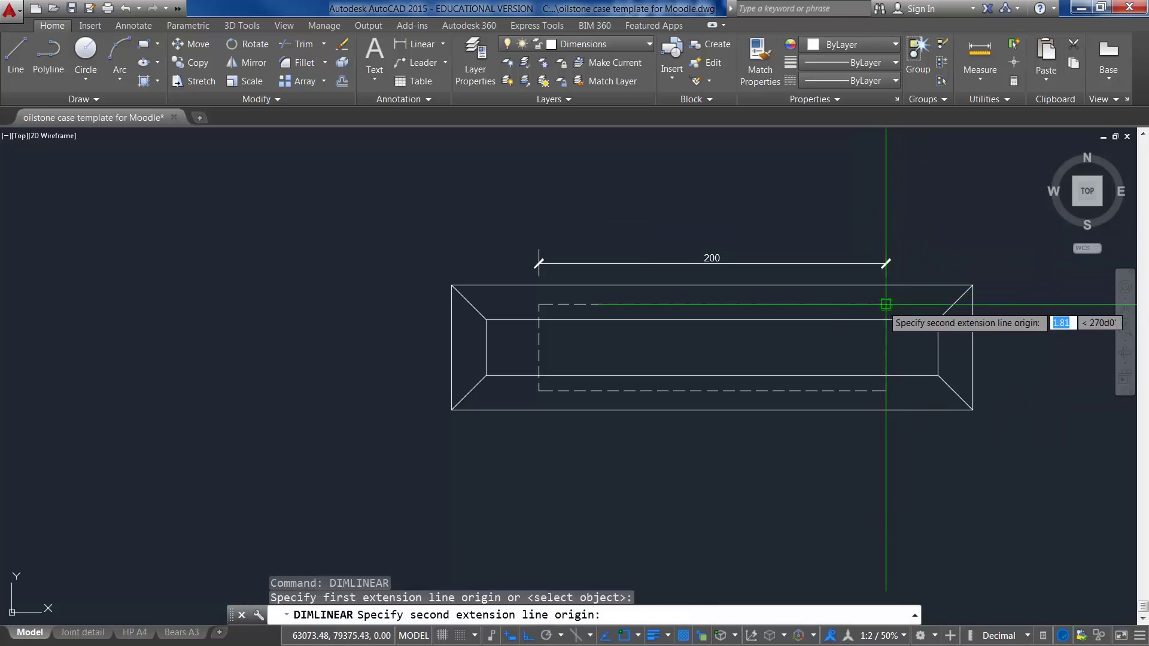
pyautogui.click(886, 390)
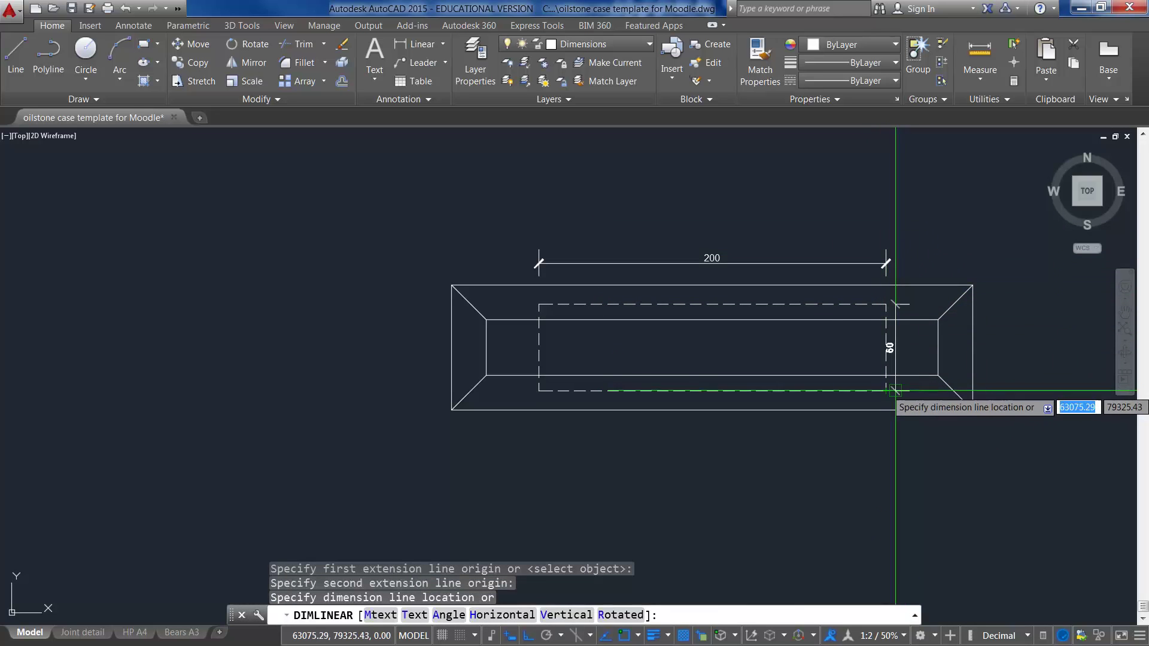
pyautogui.click(927, 373)
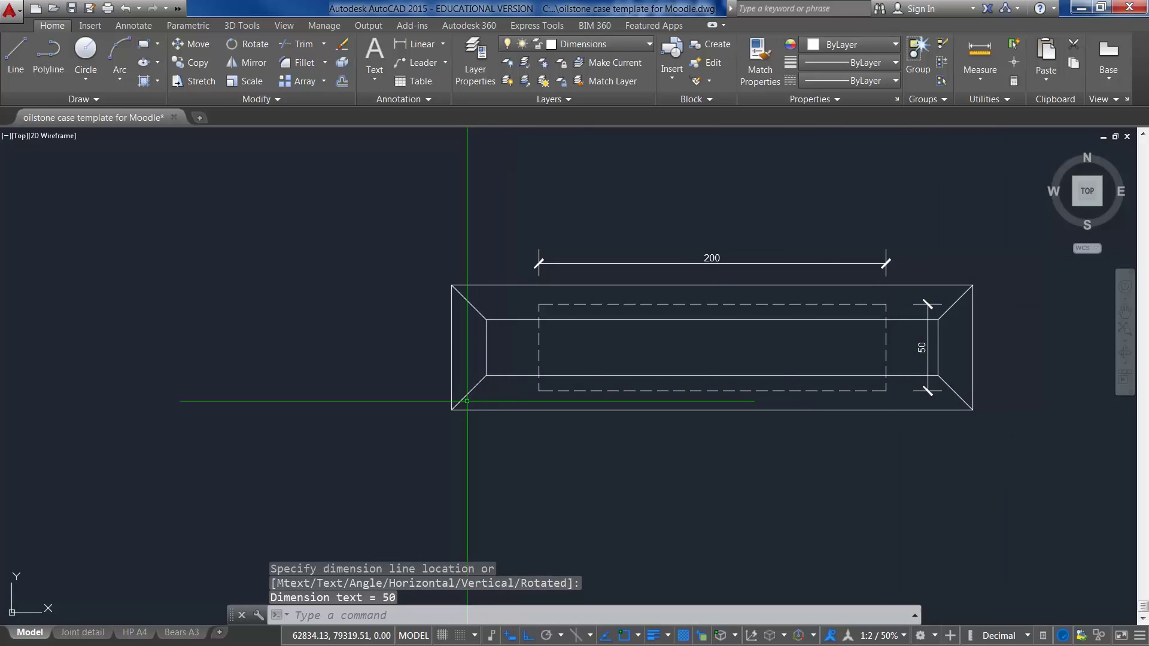
# Step: Draw a multiline text box, height 3, just below the side elevation
pyautogui.scroll(-2, 636, 454)
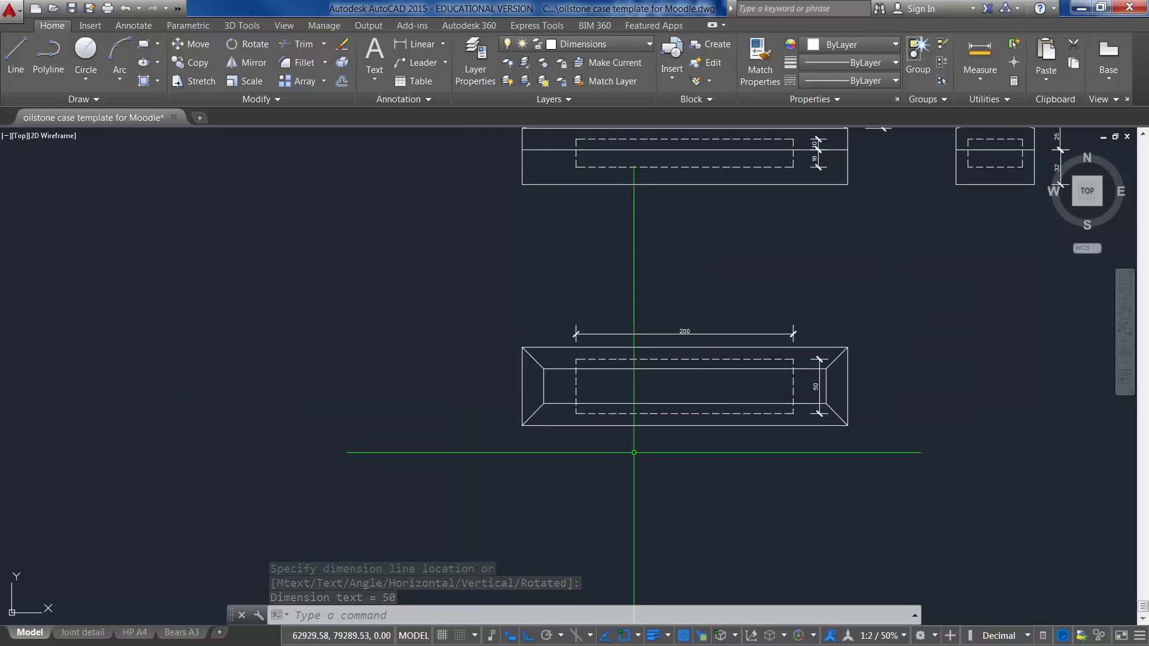
pyautogui.scroll(-2, 844, 312)
pyautogui.moveTo(855, 307); pyautogui.dragTo(577, 352, button='middle')
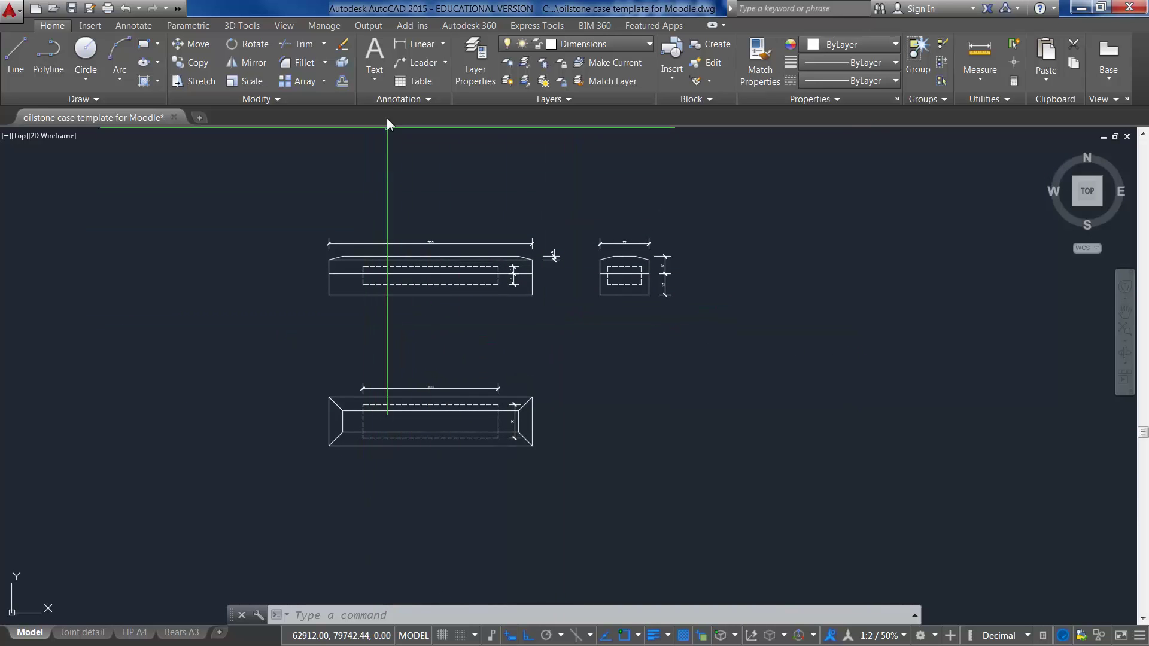
pyautogui.click(375, 78)
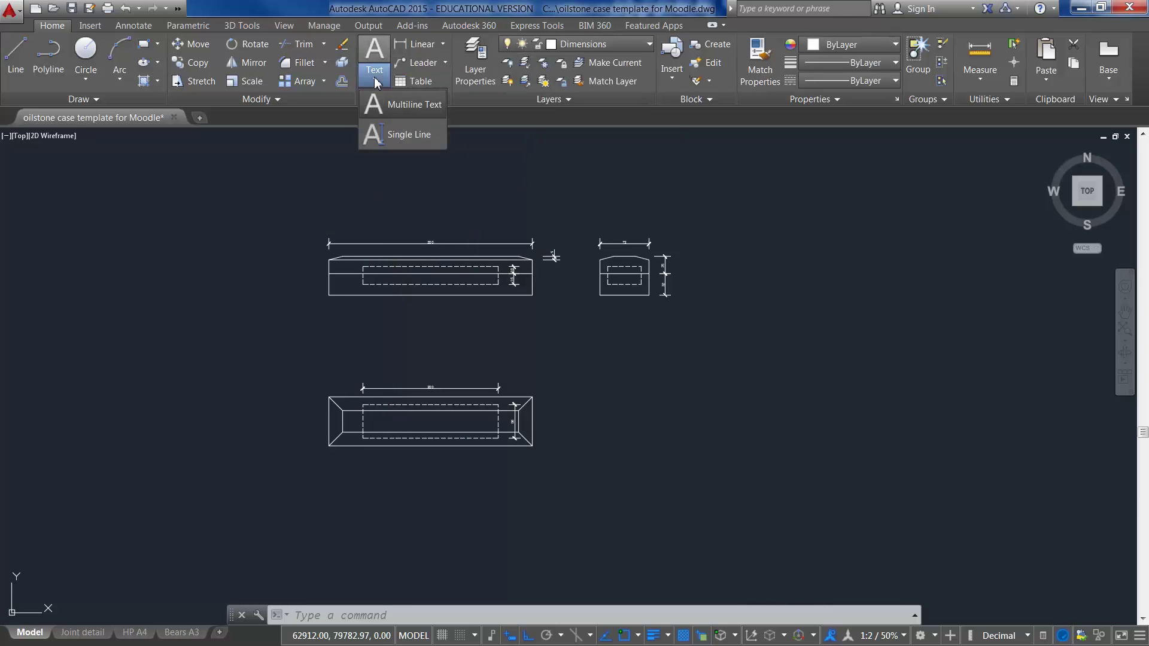
pyautogui.click(405, 105)
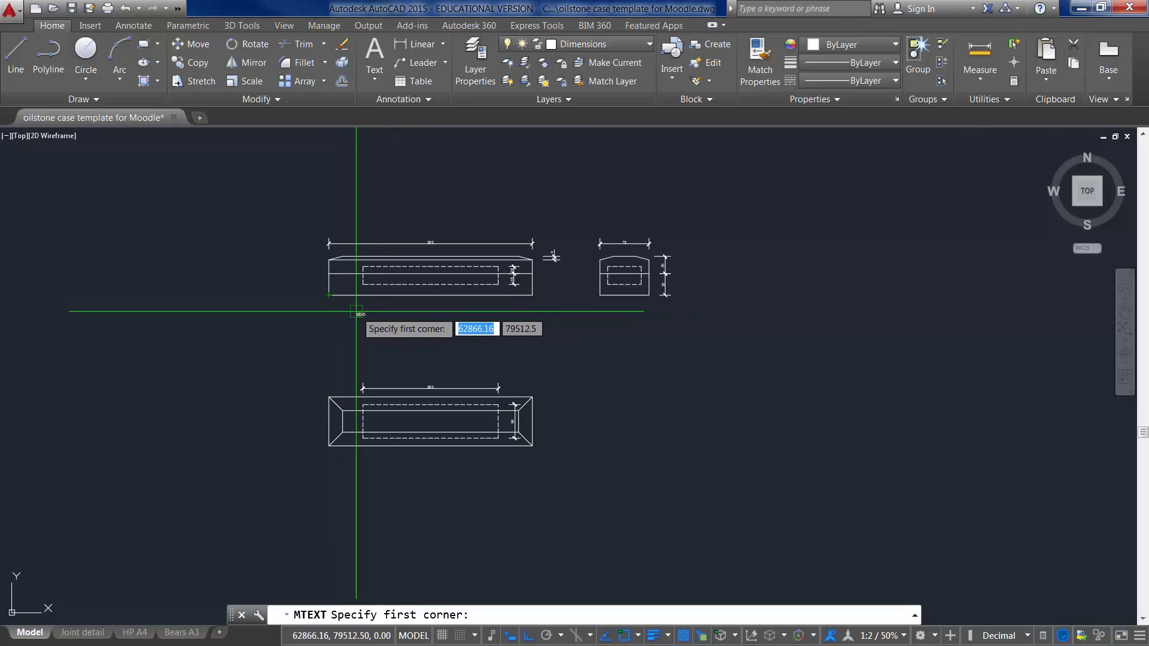
pyautogui.click(362, 311)
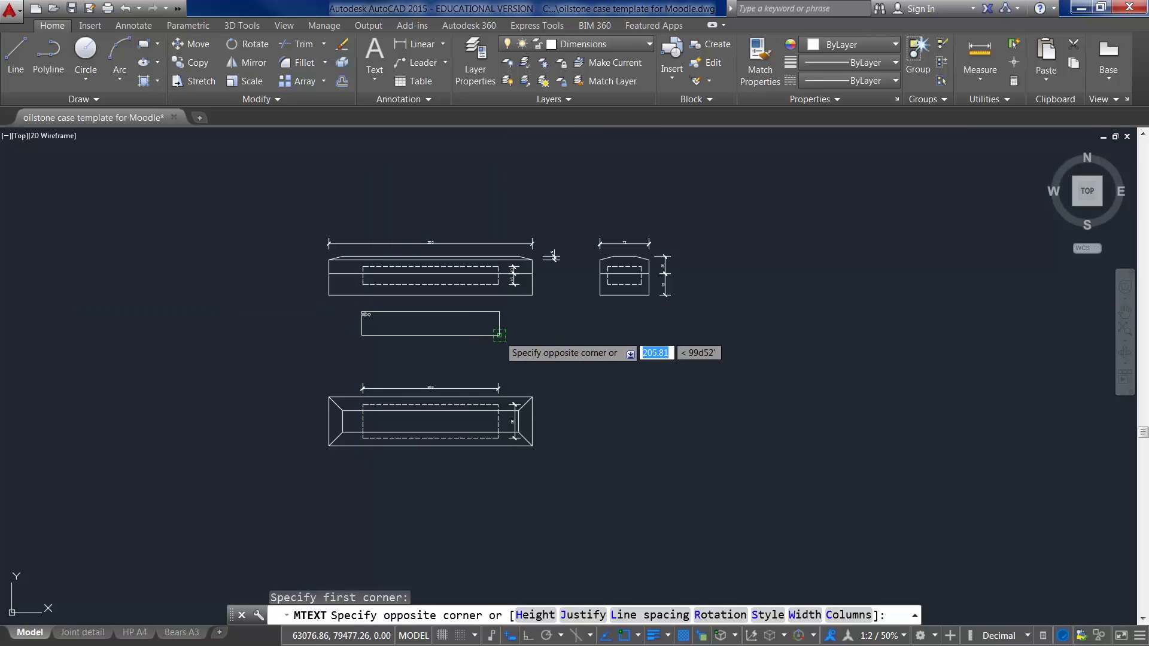
pyautogui.click(499, 335)
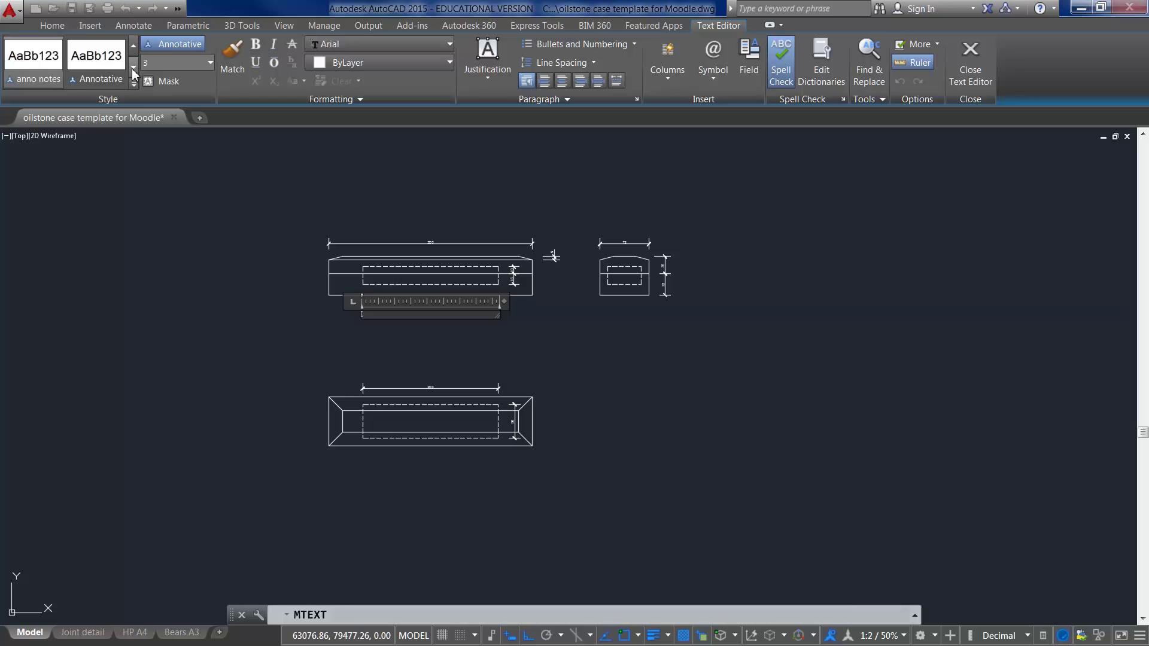
# Step: Enter the title 'Side Elevation' in the Headings style at height 5
pyautogui.click(133, 73)
pyautogui.click(33, 84)
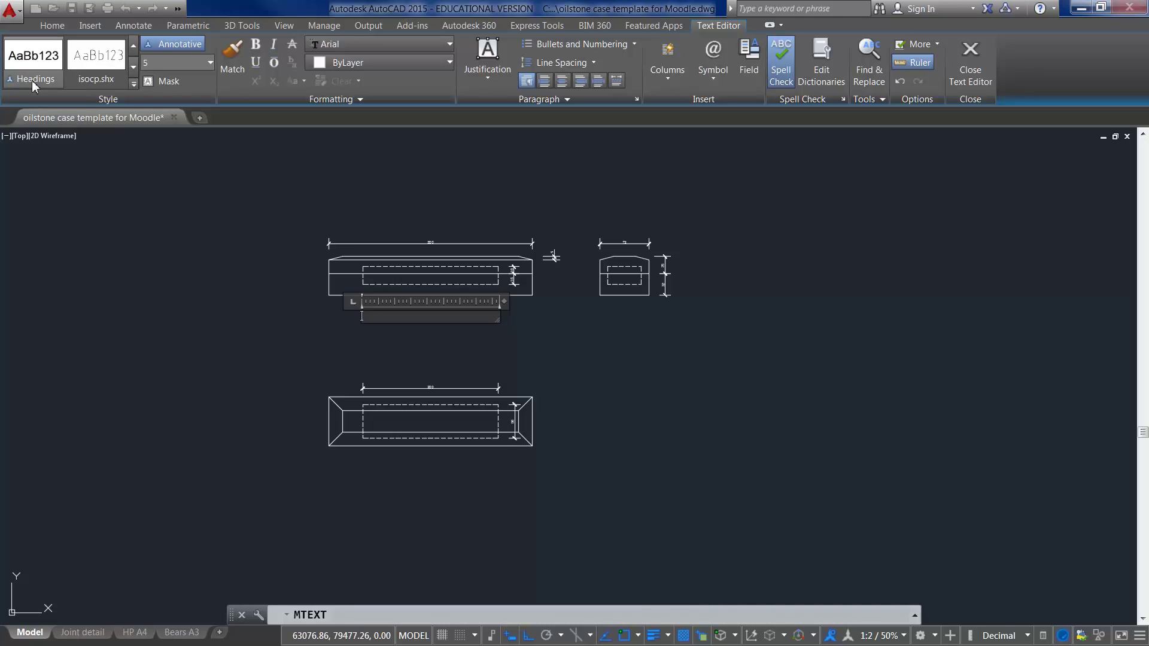
pyautogui.doubleClick(152, 60)
pyautogui.write('5')
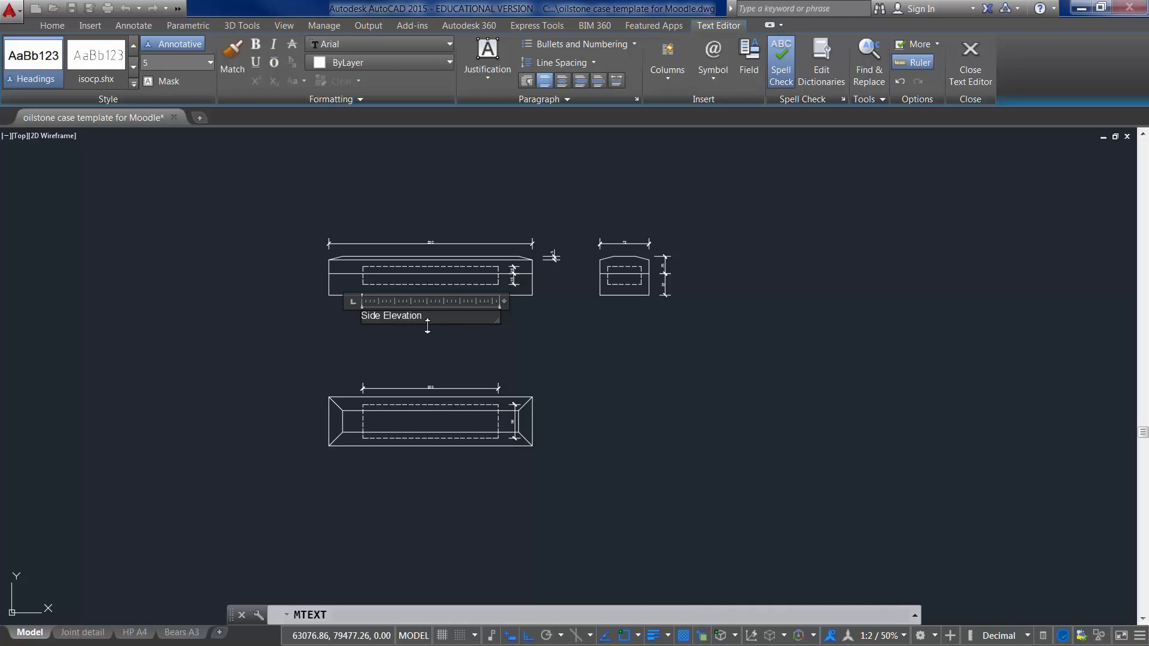
pyautogui.click(970, 54)
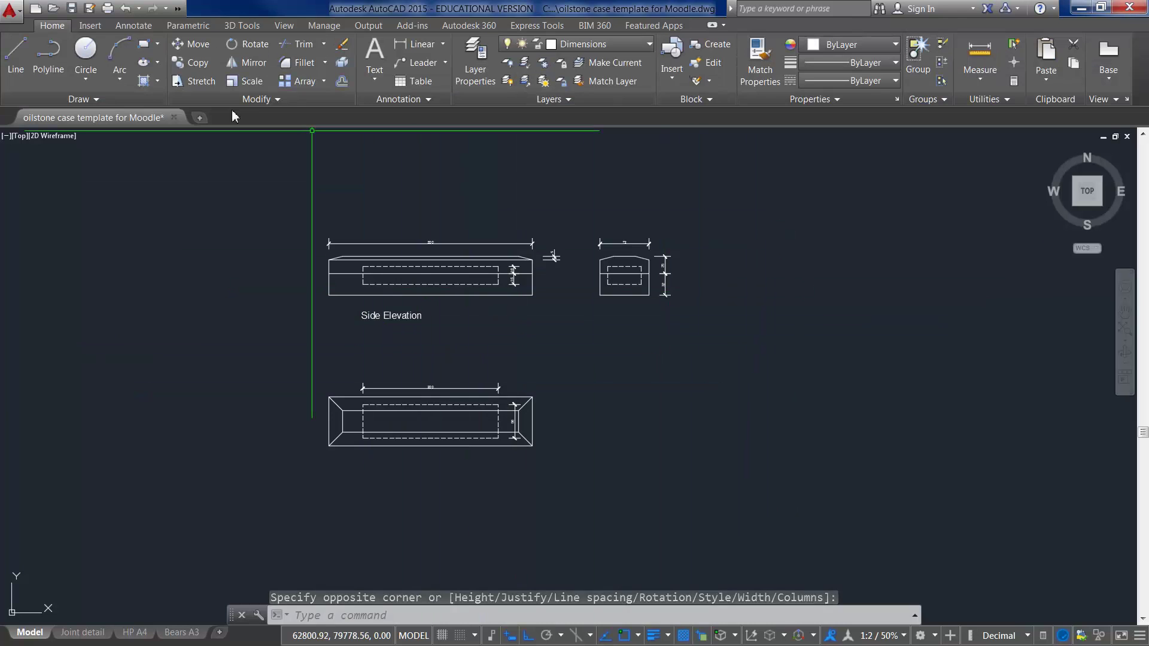
# Step: Move the 'Side Elevation' title right to centre it under the side elevation
pyautogui.click(191, 44)
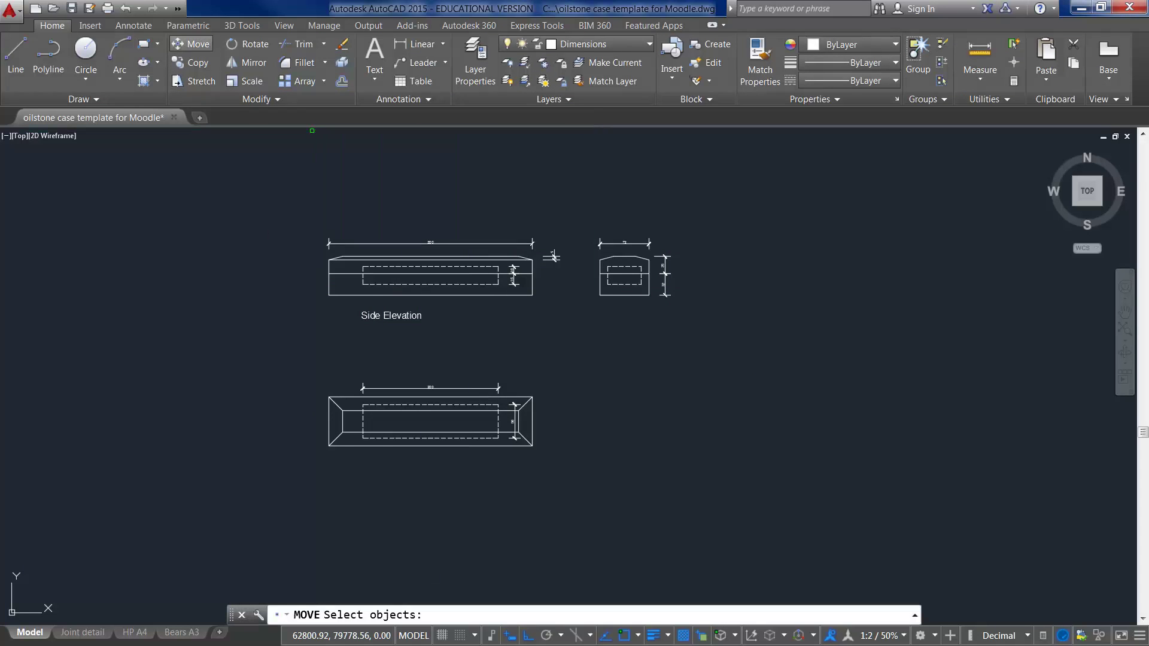
pyautogui.click(354, 304)
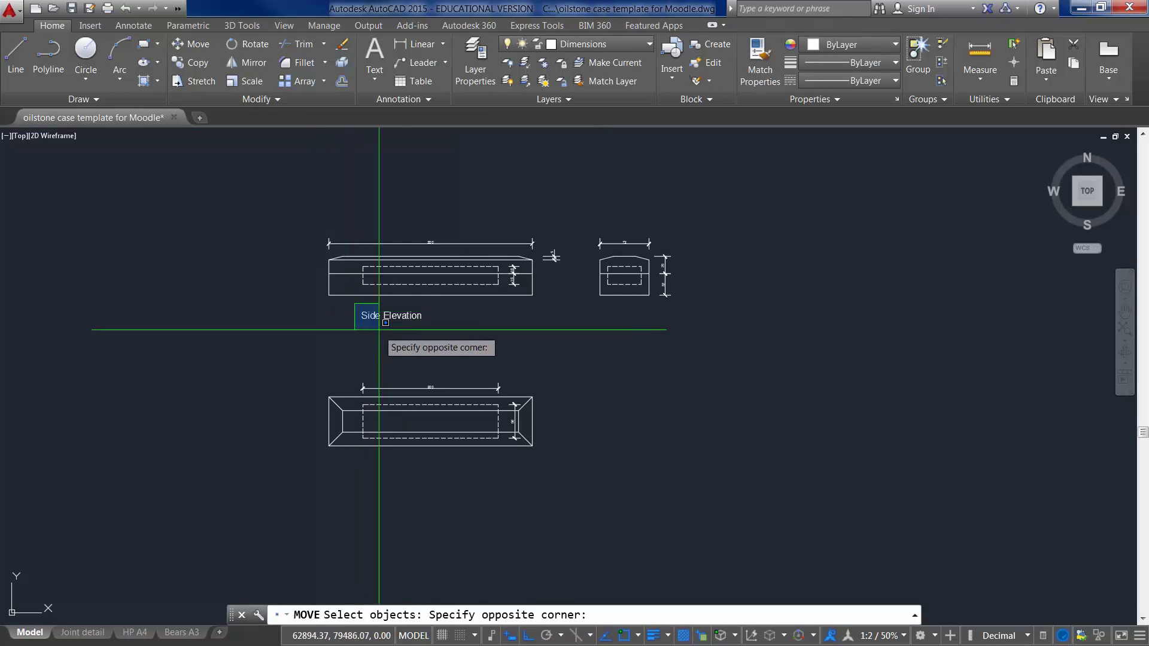
pyautogui.click(437, 331)
pyautogui.press('Return')
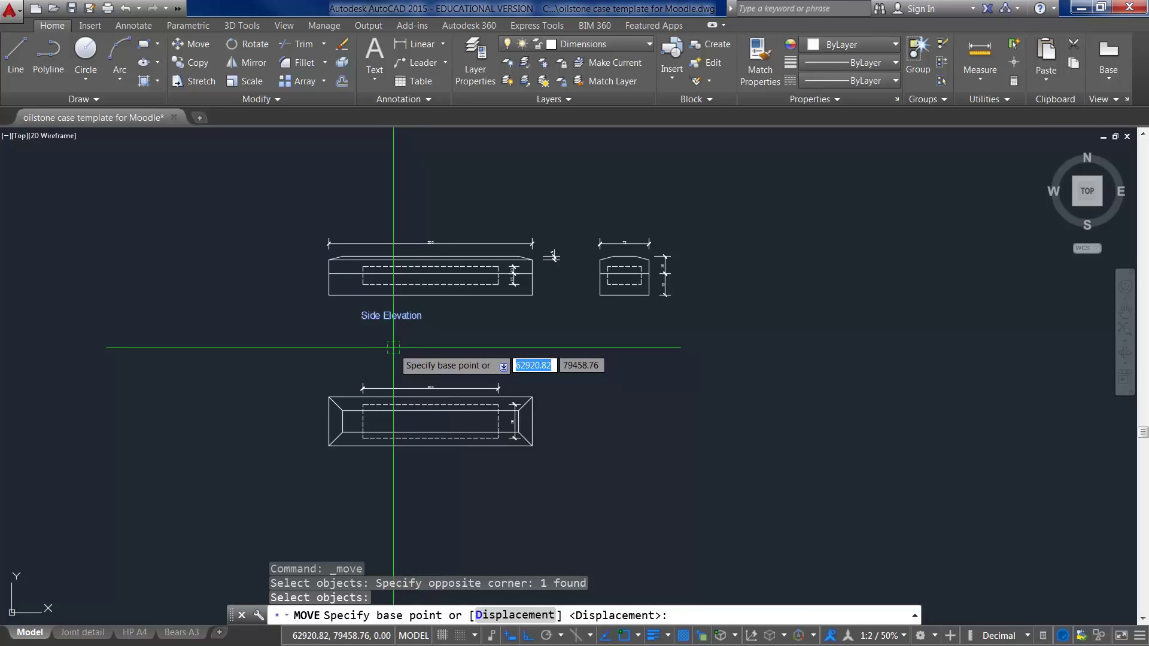
pyautogui.click(393, 346)
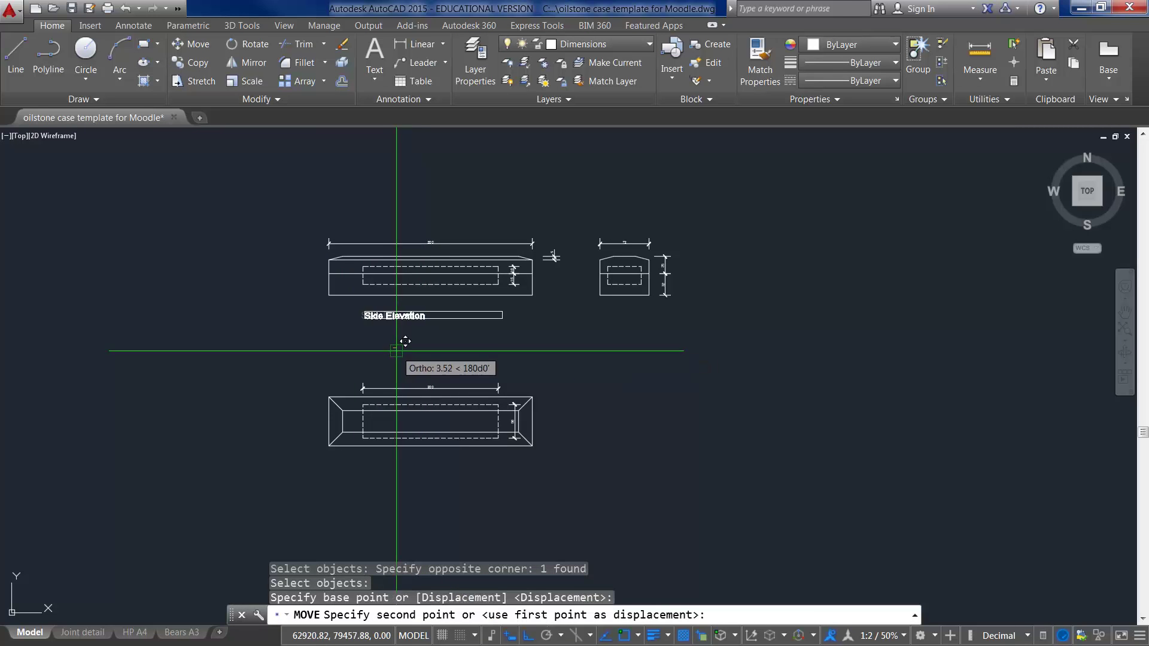
pyautogui.click(430, 349)
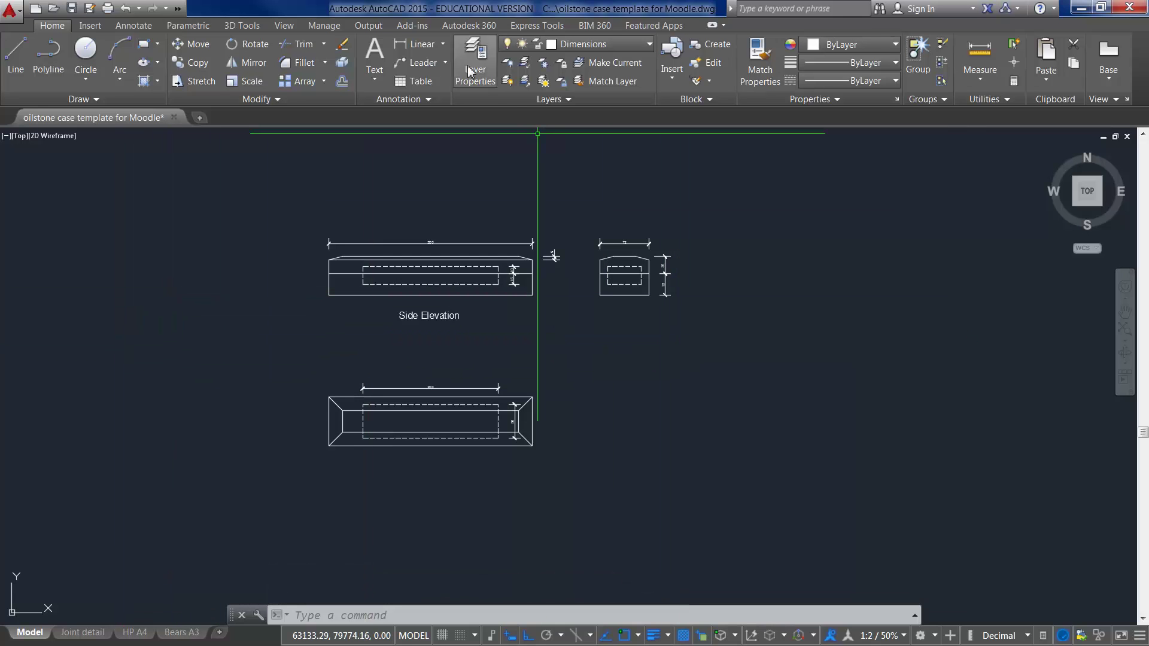
# Step: Add a multiline 'End Elevation' title in the Headings style beneath the end elevation
pyautogui.click(375, 81)
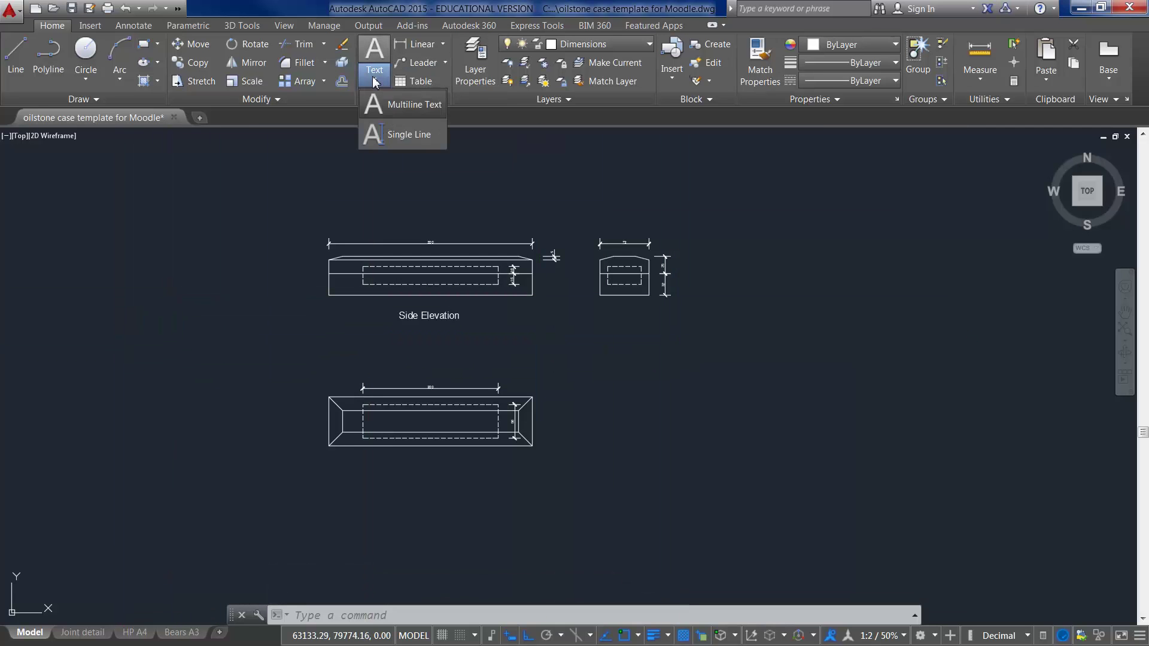
pyautogui.click(393, 106)
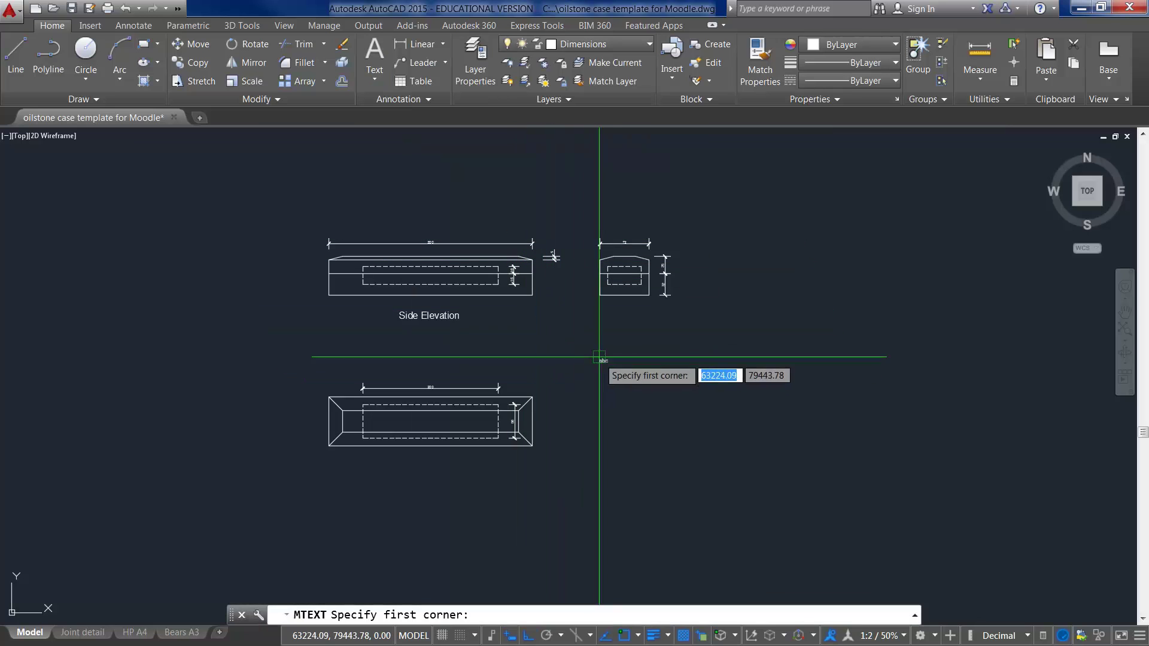
pyautogui.click(603, 310)
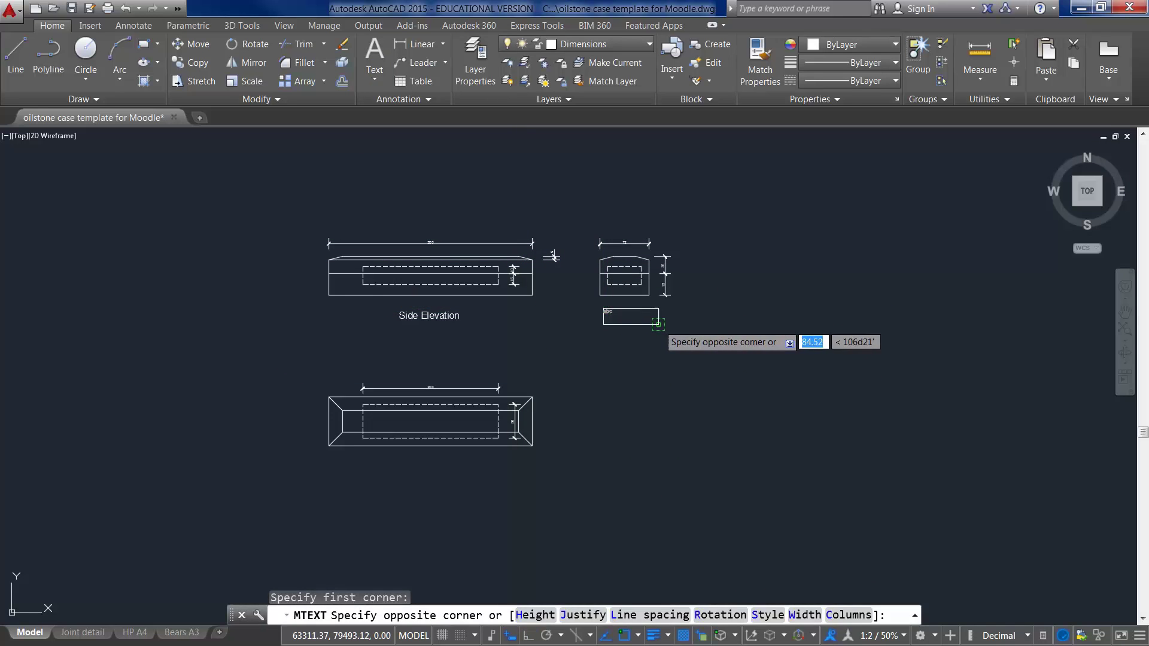
pyautogui.click(663, 331)
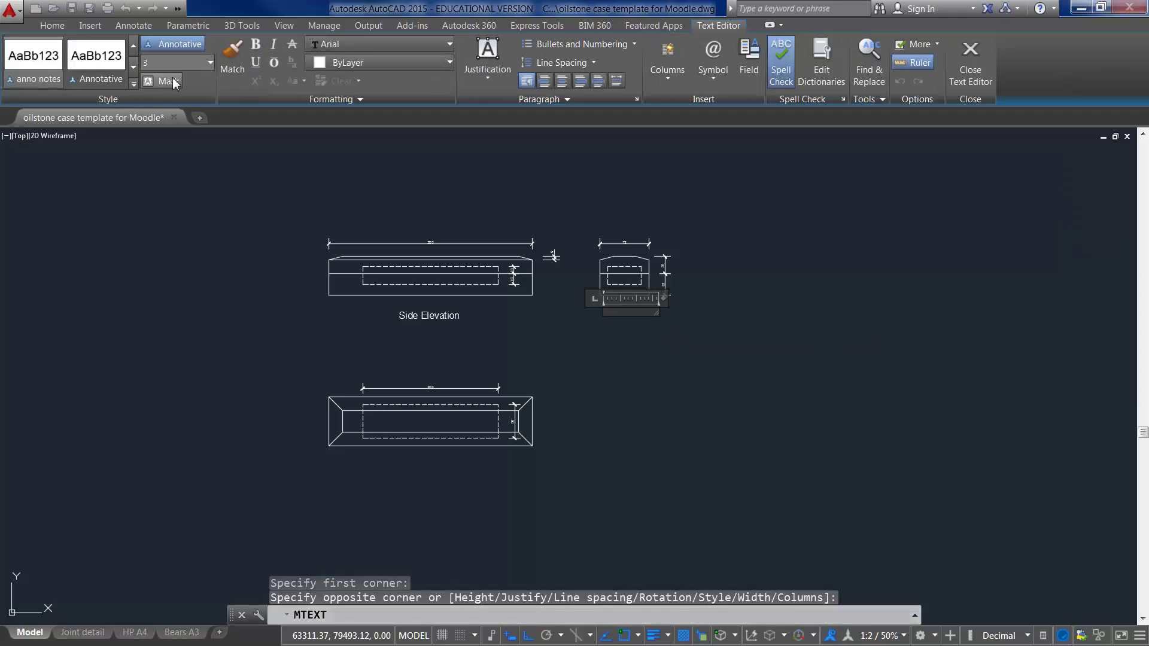
pyautogui.click(133, 67)
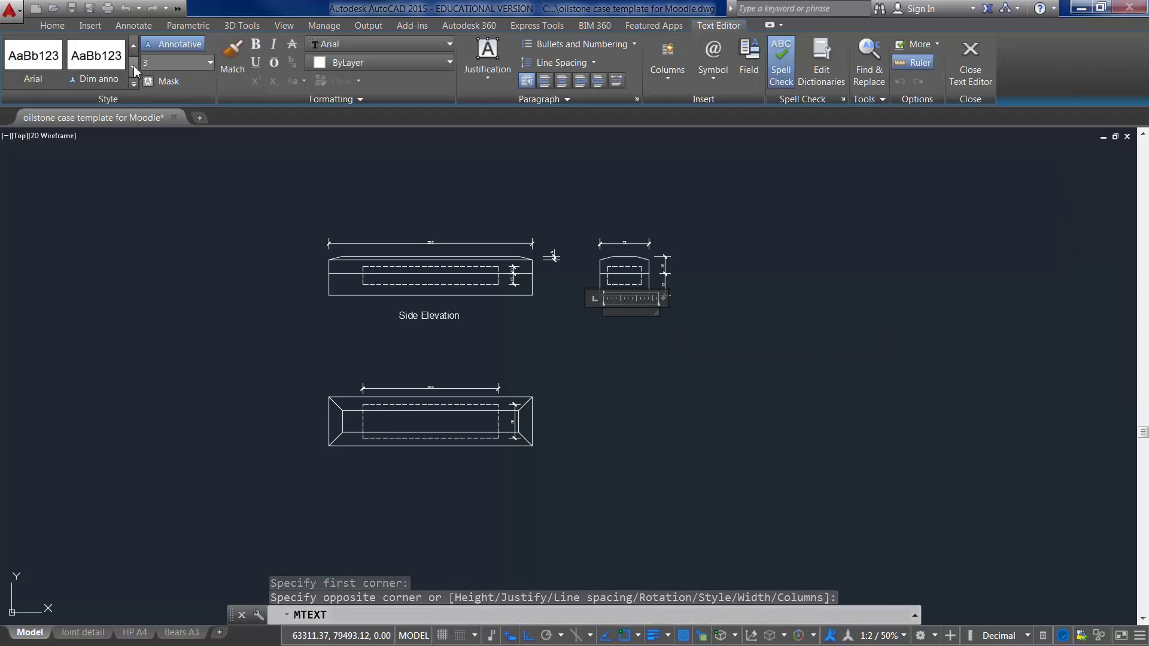
pyautogui.click(34, 78)
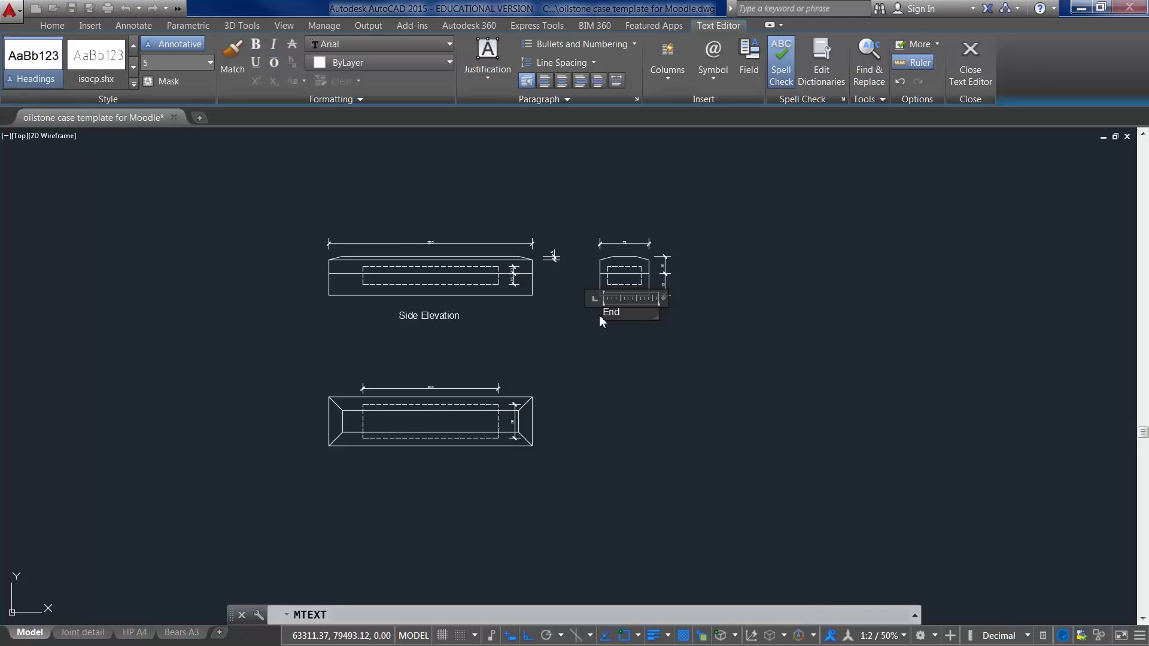
pyautogui.write('Elevastion')
pyautogui.press('BackSpace')
pyautogui.press('BackSpace')
pyautogui.press('BackSpace')
pyautogui.press('BackSpace')
pyautogui.press('BackSpace')
pyautogui.write('tion')
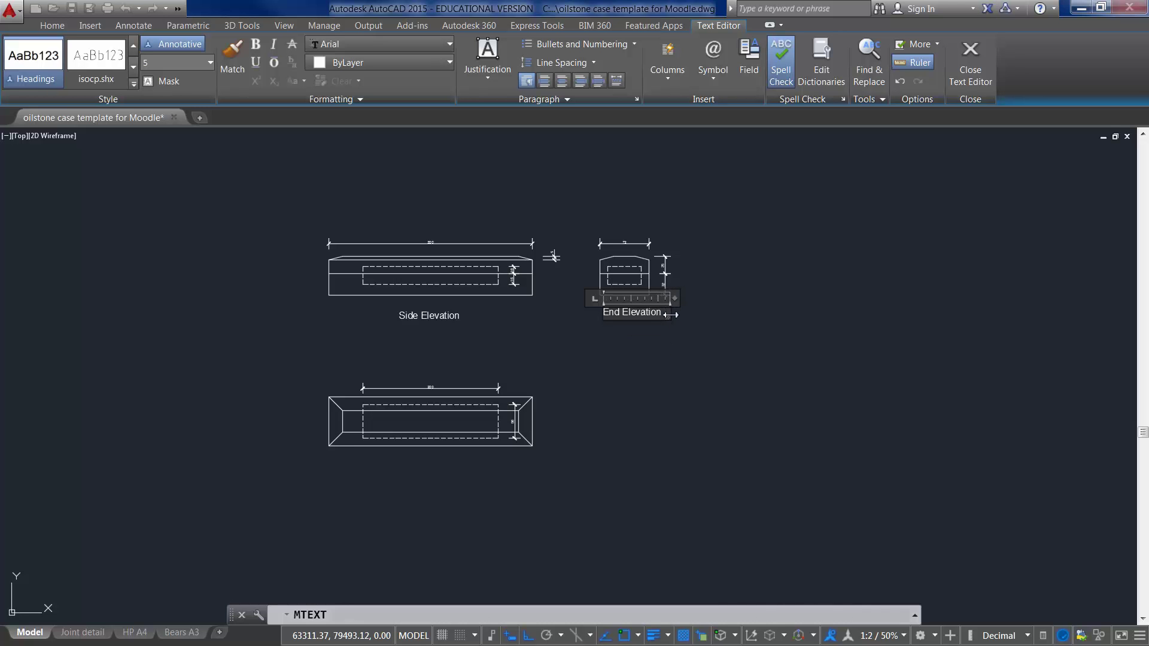
pyautogui.click(967, 80)
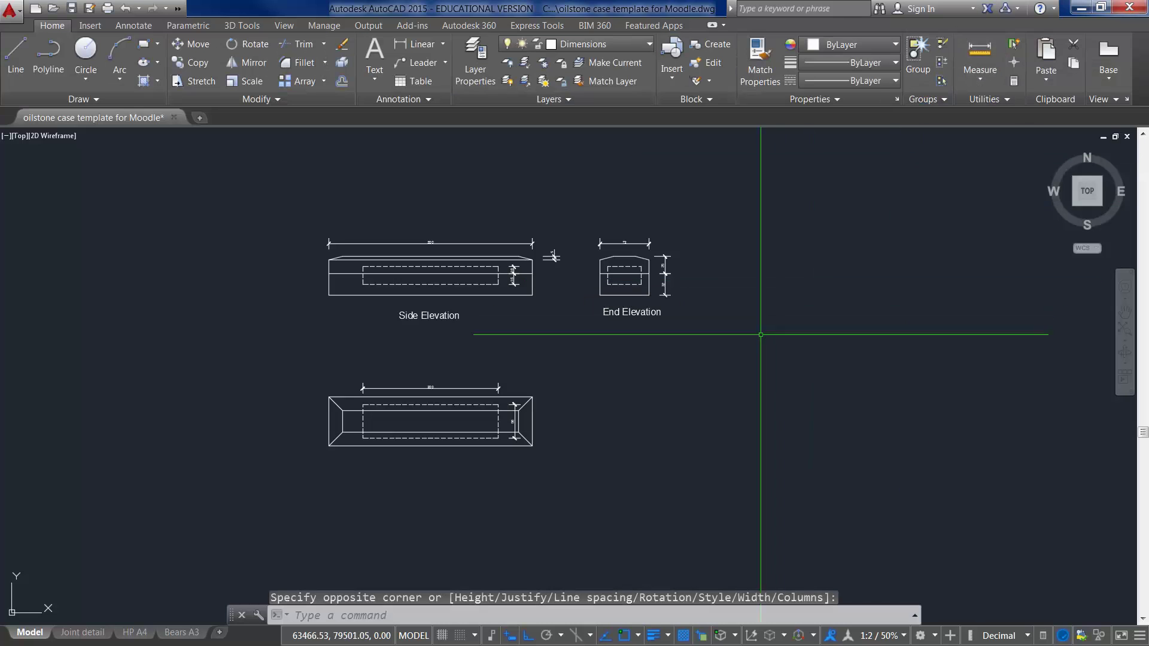
# Step: Move the End Elevation title slightly left so it is centred under the end view
pyautogui.click(191, 46)
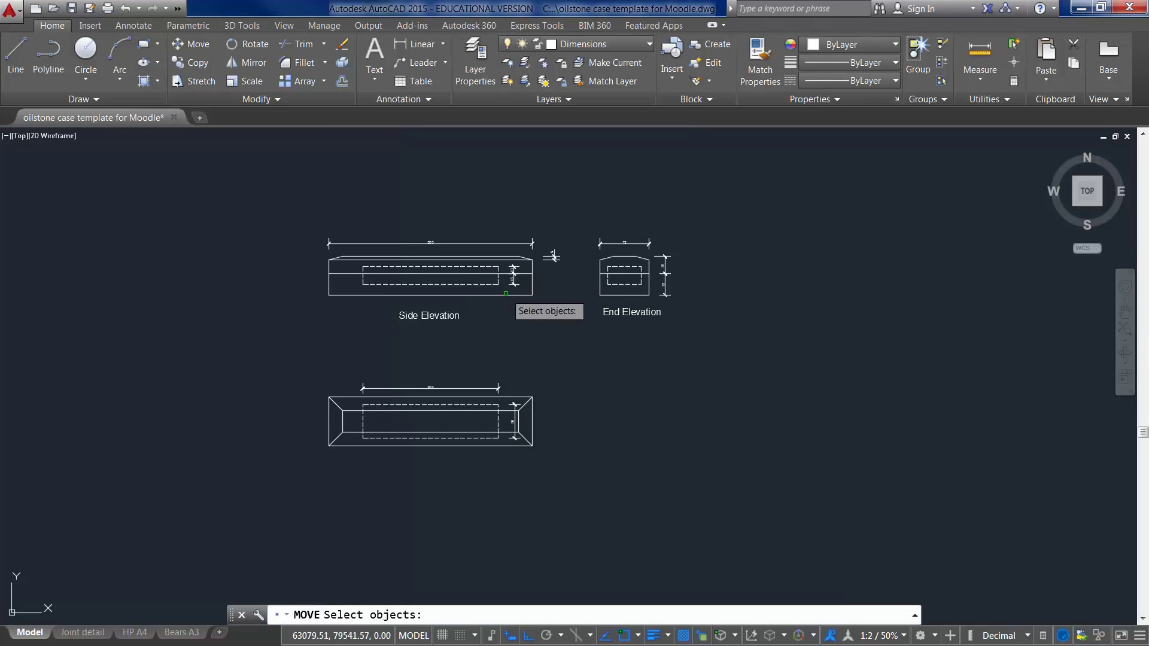
pyautogui.click(619, 309)
pyautogui.press('Return')
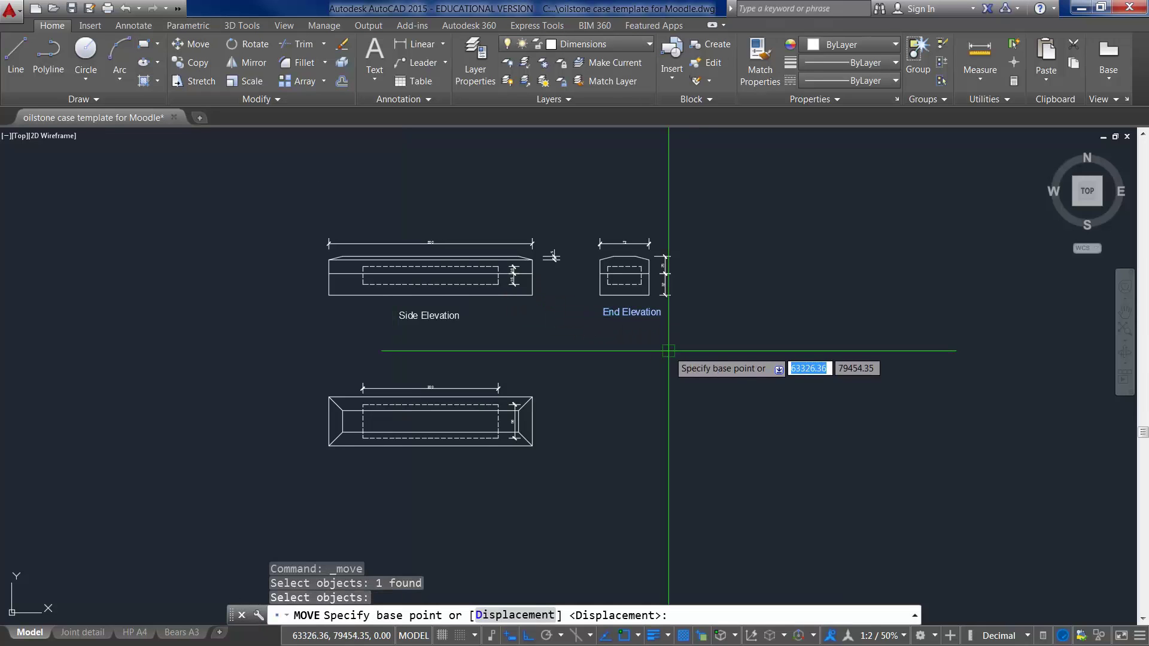
pyautogui.click(667, 351)
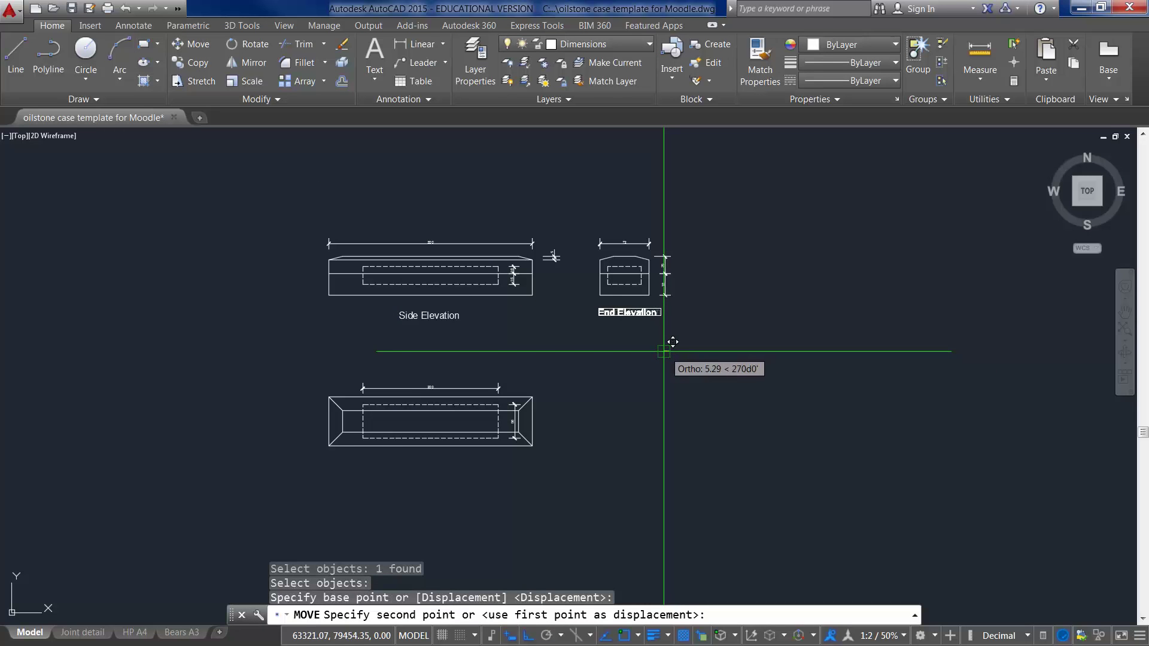
pyautogui.click(660, 352)
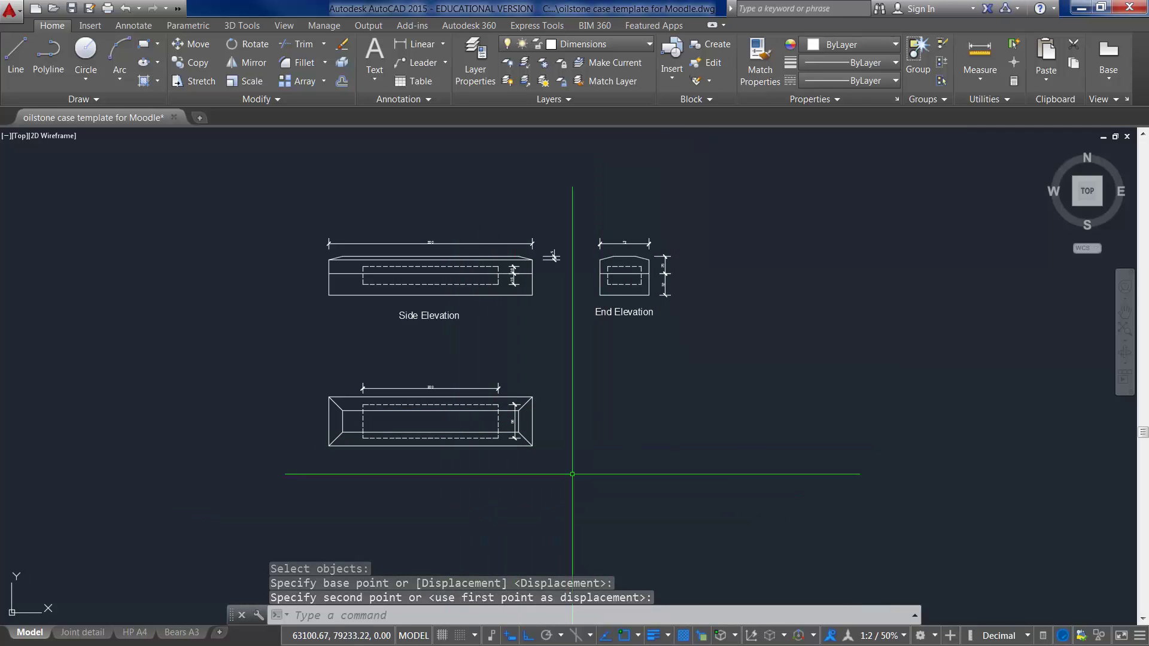
# Step: Add a multiline 'Plan View' title in the Headings style below the plan view
pyautogui.rightClick(109, 241)
pyautogui.moveTo(161, 267)
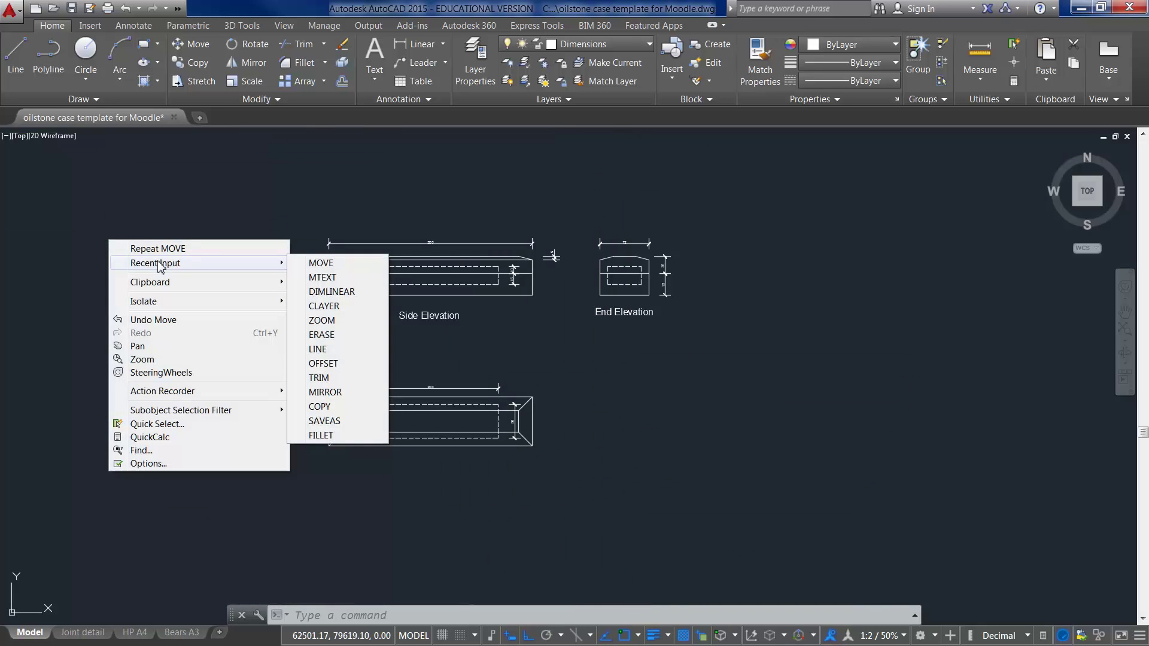
pyautogui.click(326, 277)
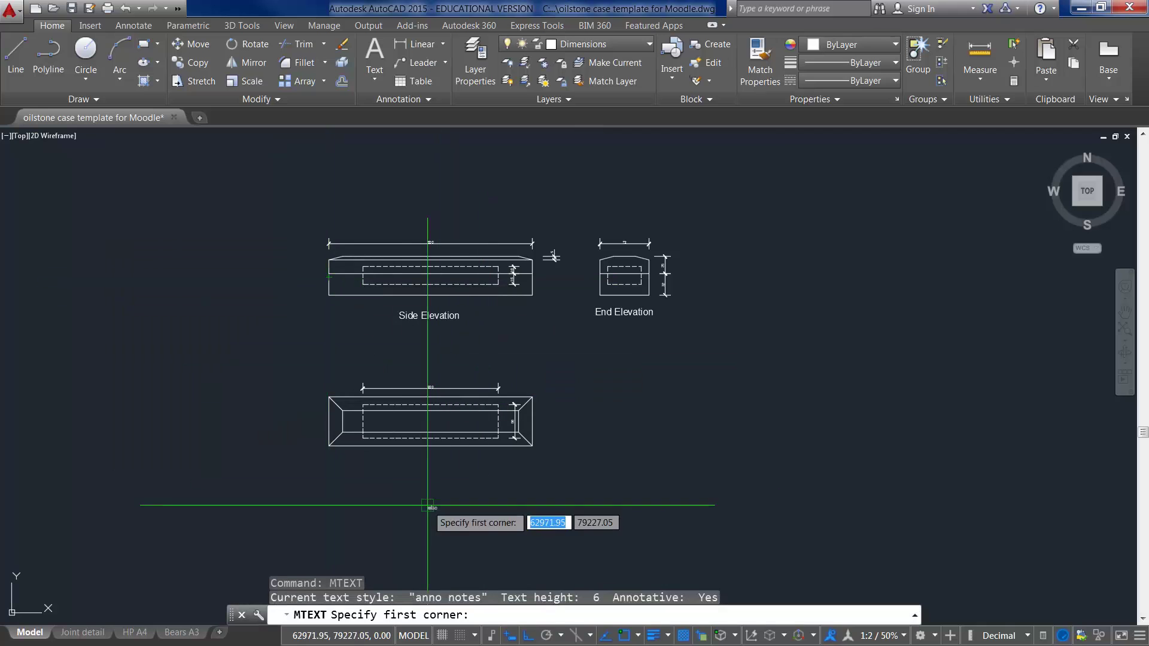
pyautogui.click(373, 466)
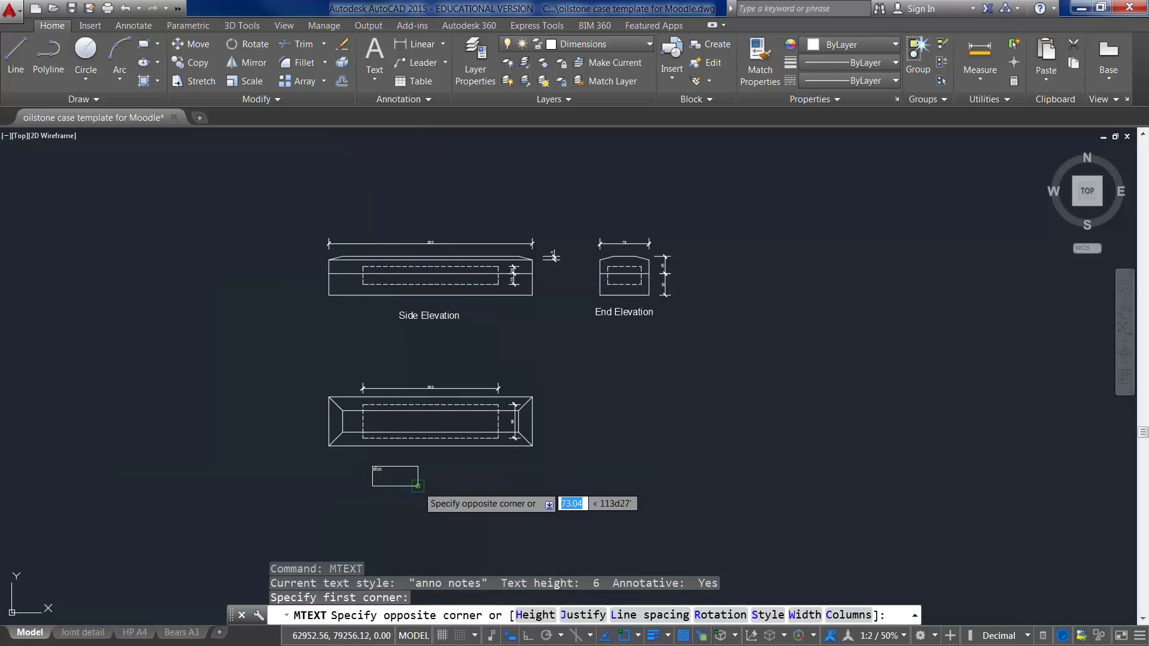
pyautogui.click(494, 490)
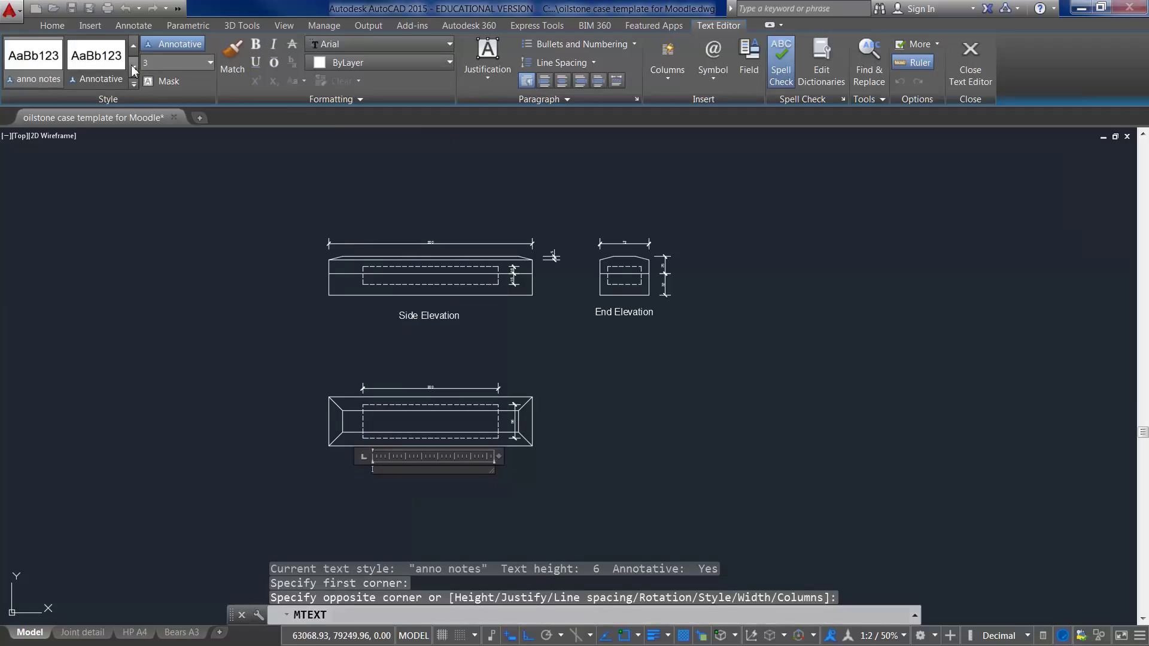
pyautogui.click(133, 68)
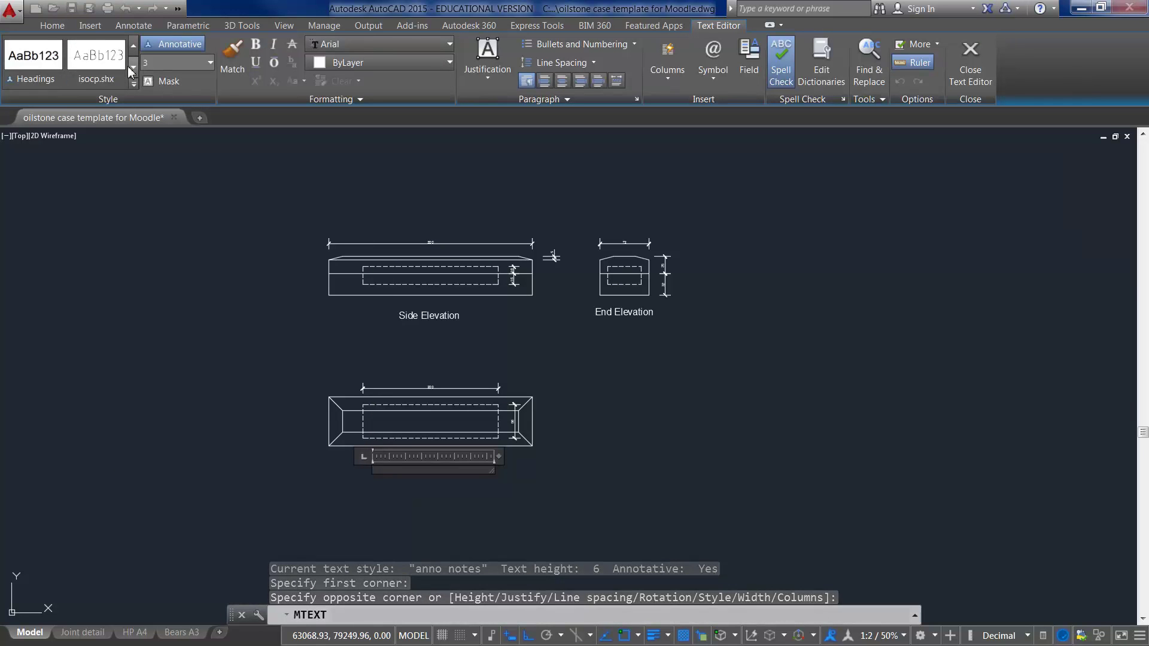
pyautogui.click(34, 78)
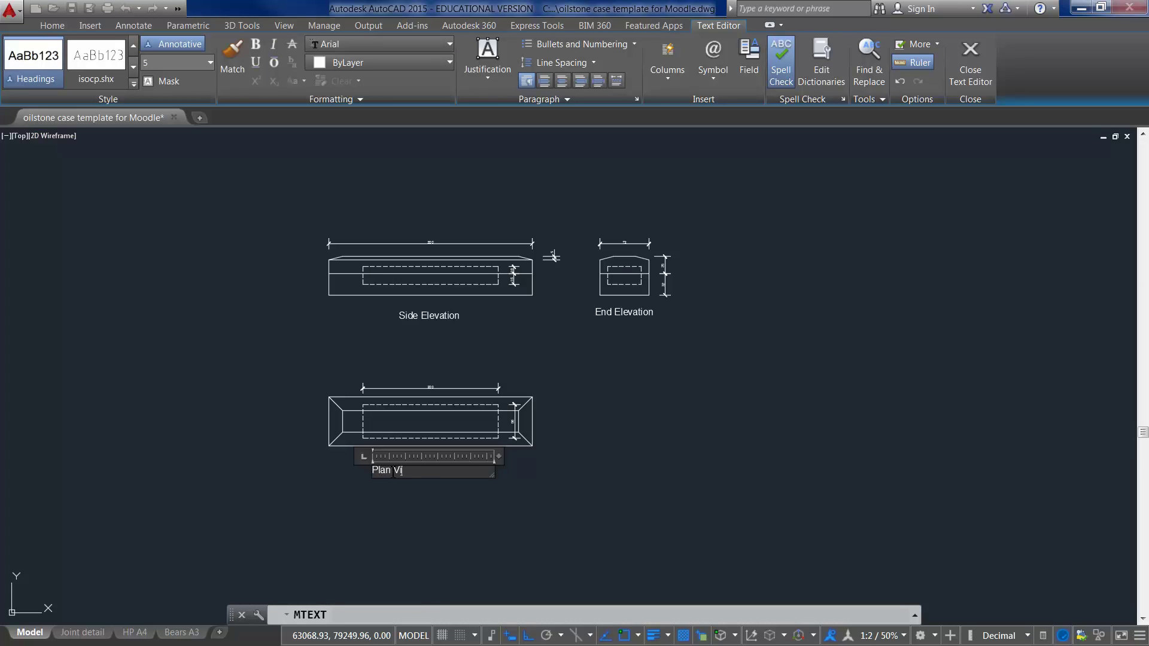
pyautogui.click(966, 67)
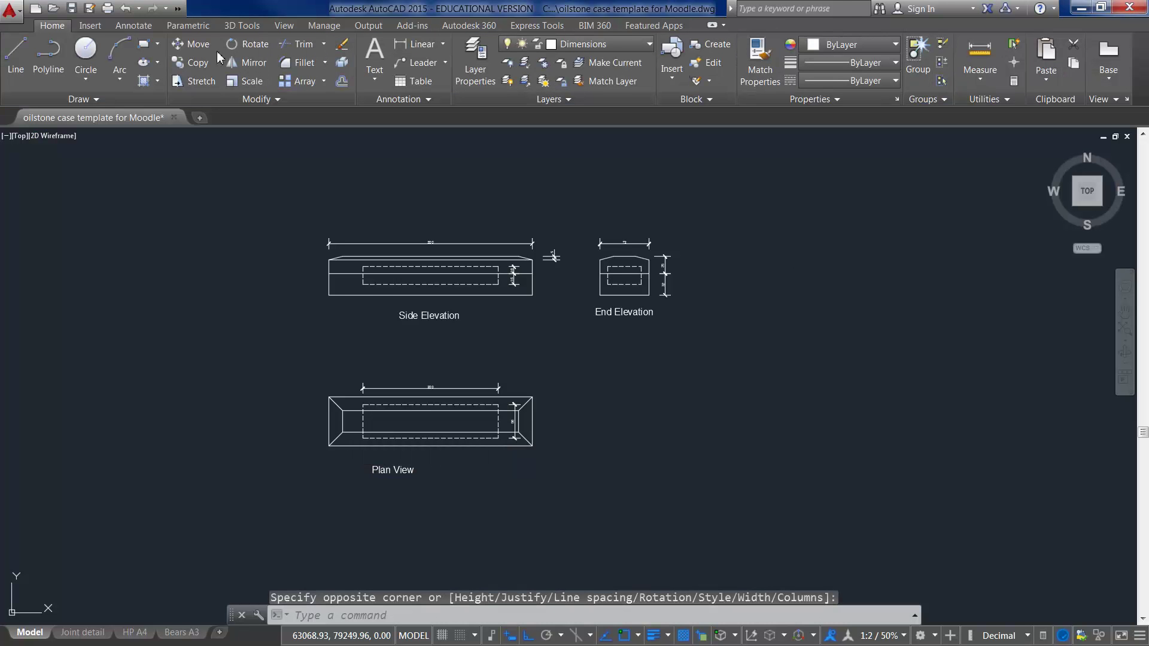
# Step: Nudge the Plan View title slightly with the MOVE command
pyautogui.click(197, 44)
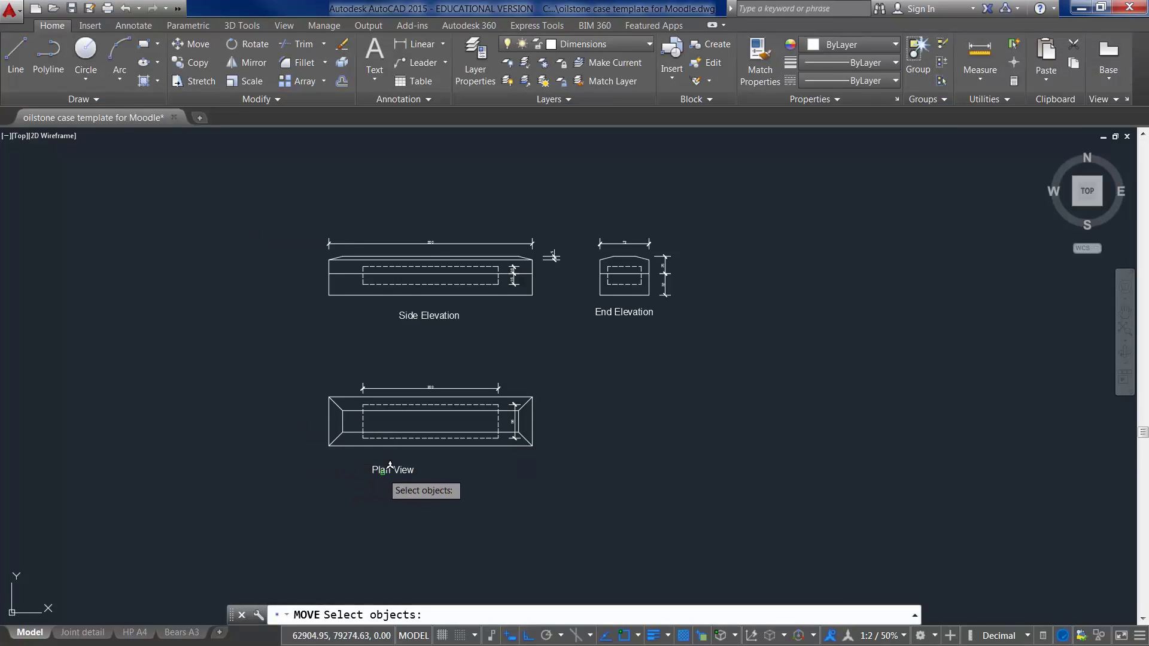
pyautogui.click(389, 467)
pyautogui.press('Return')
pyautogui.click(386, 471)
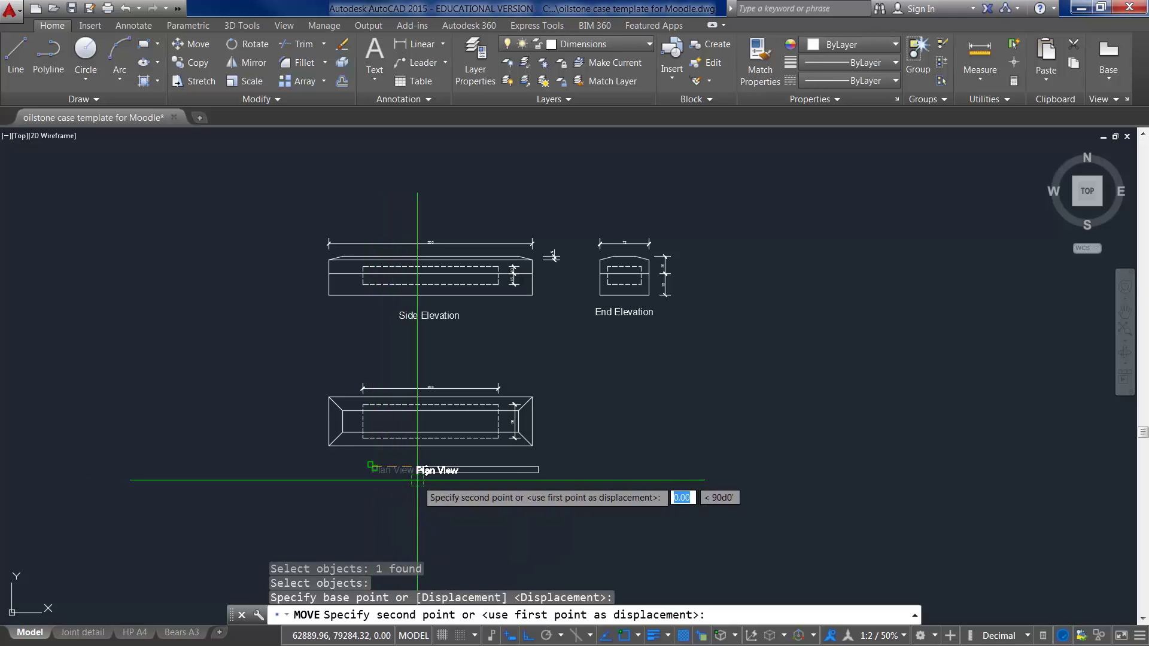
pyautogui.click(388, 472)
# Step: Move the Plan View title again, shifting it right to centre it beneath the plan view
pyautogui.rightClick(434, 261)
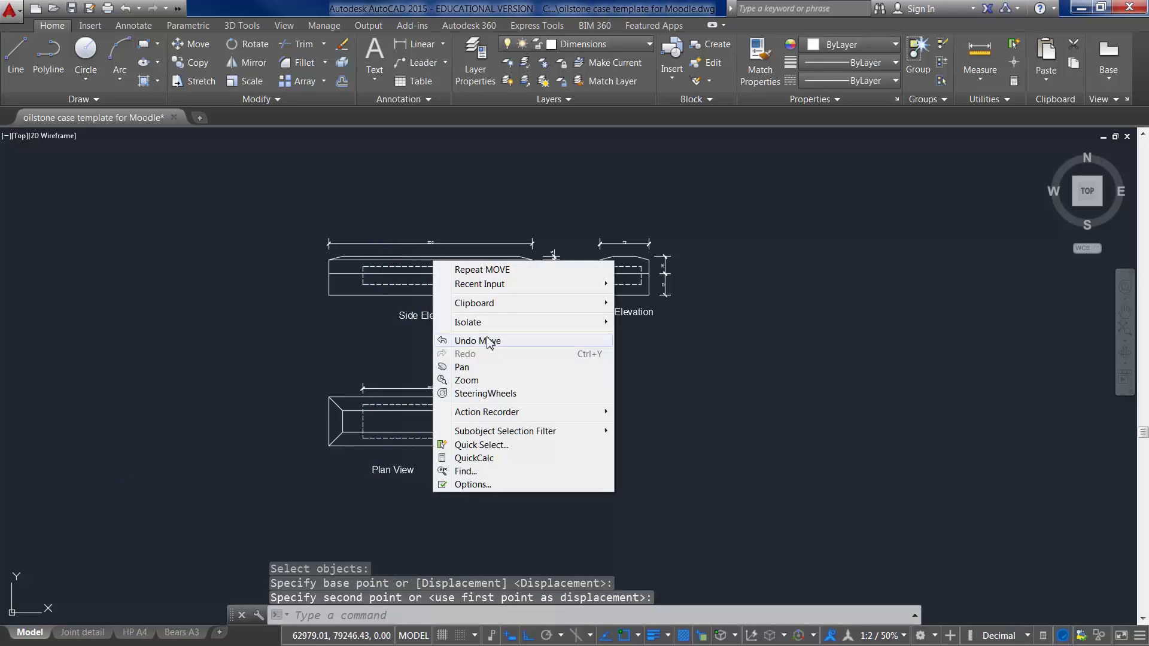
pyautogui.click(479, 269)
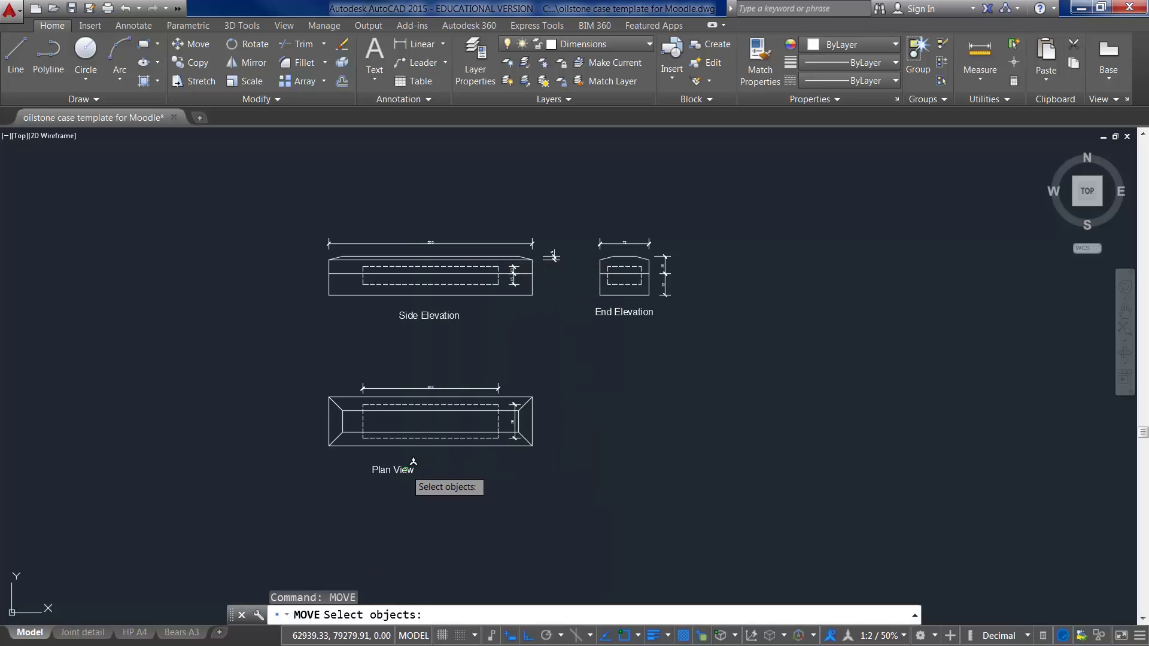
pyautogui.click(409, 468)
pyautogui.press('Return')
pyautogui.click(350, 527)
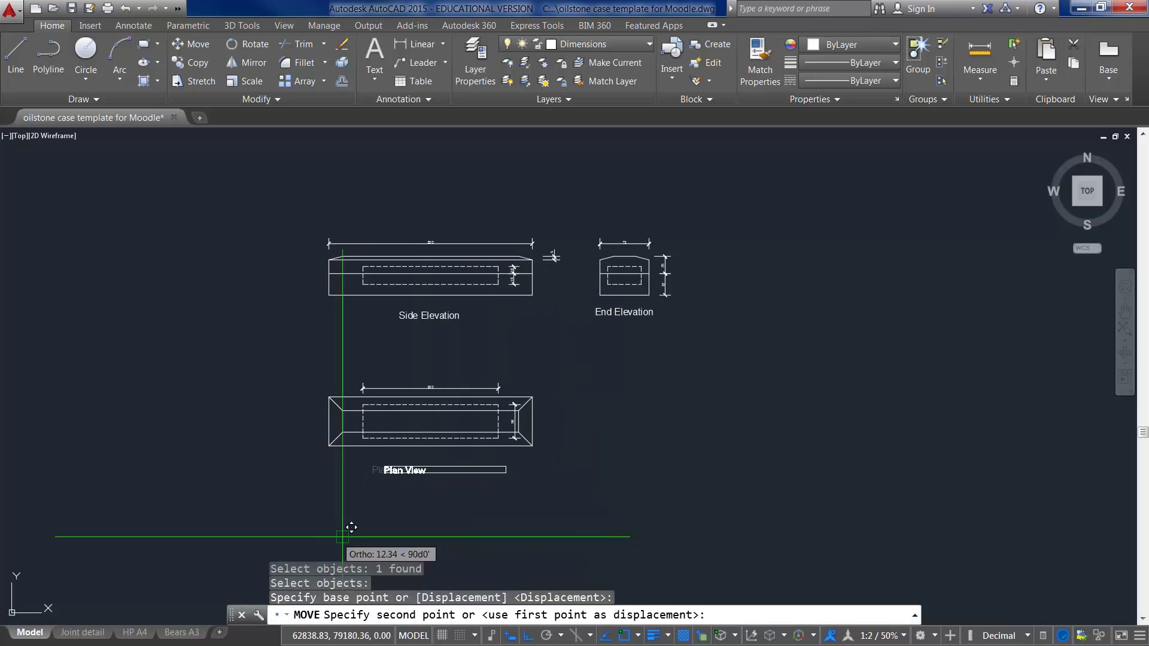
pyautogui.click(377, 523)
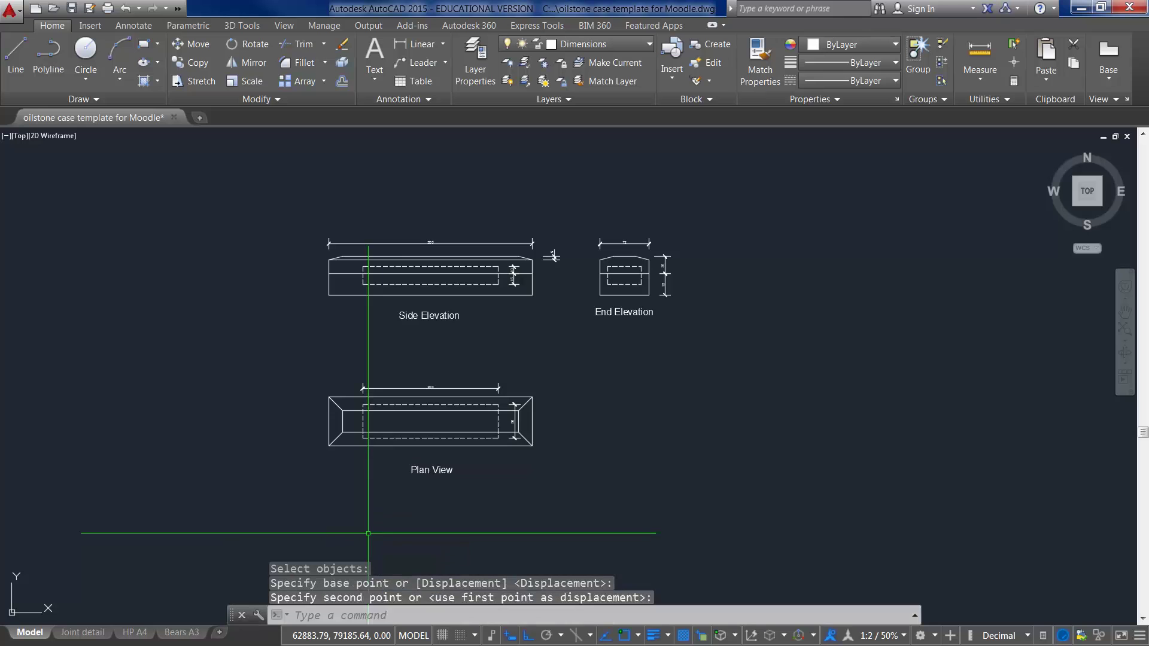
# Step: Draw a rectangular box around the Side Elevation title
pyautogui.click(143, 48)
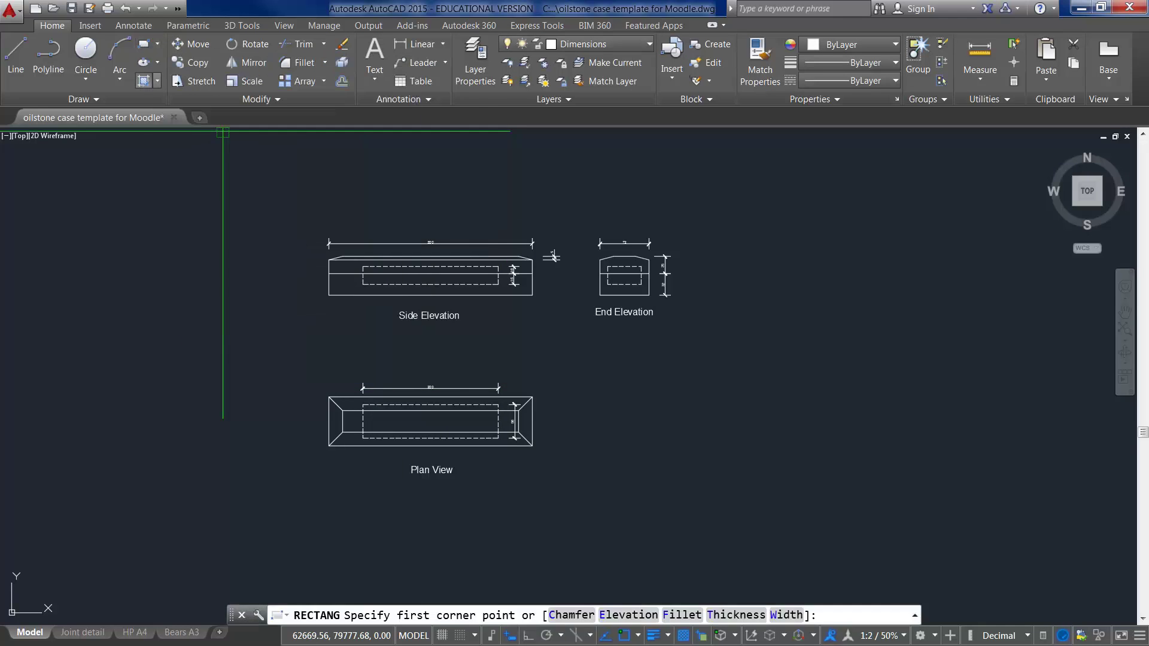
pyautogui.scroll(4, 385, 305)
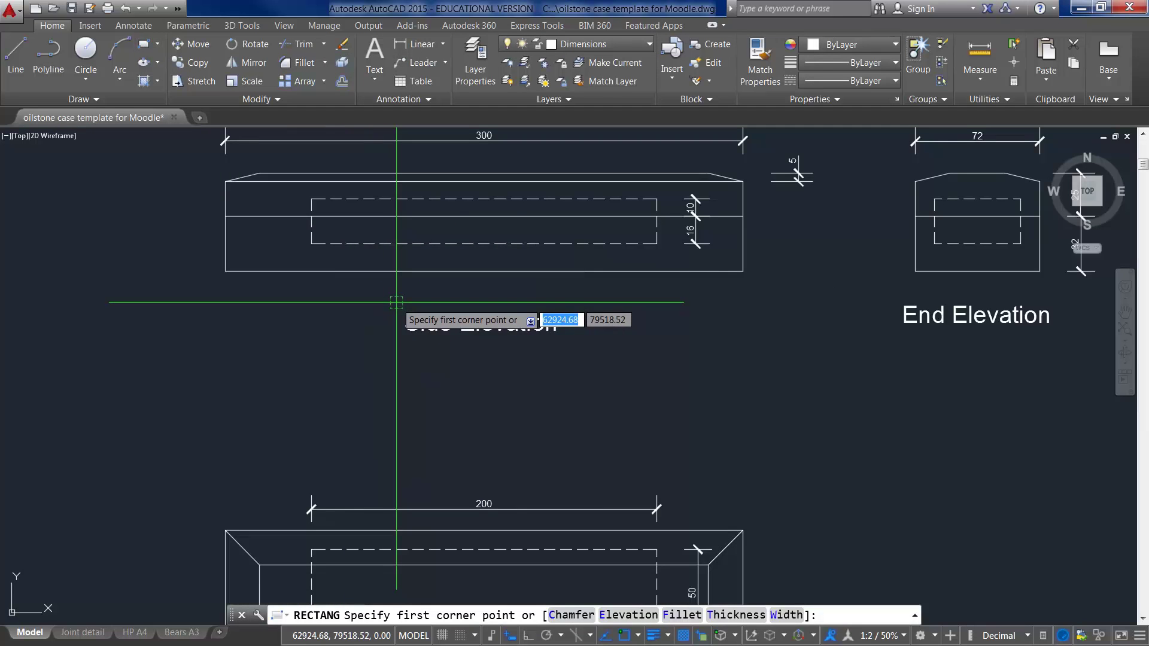
pyautogui.click(397, 303)
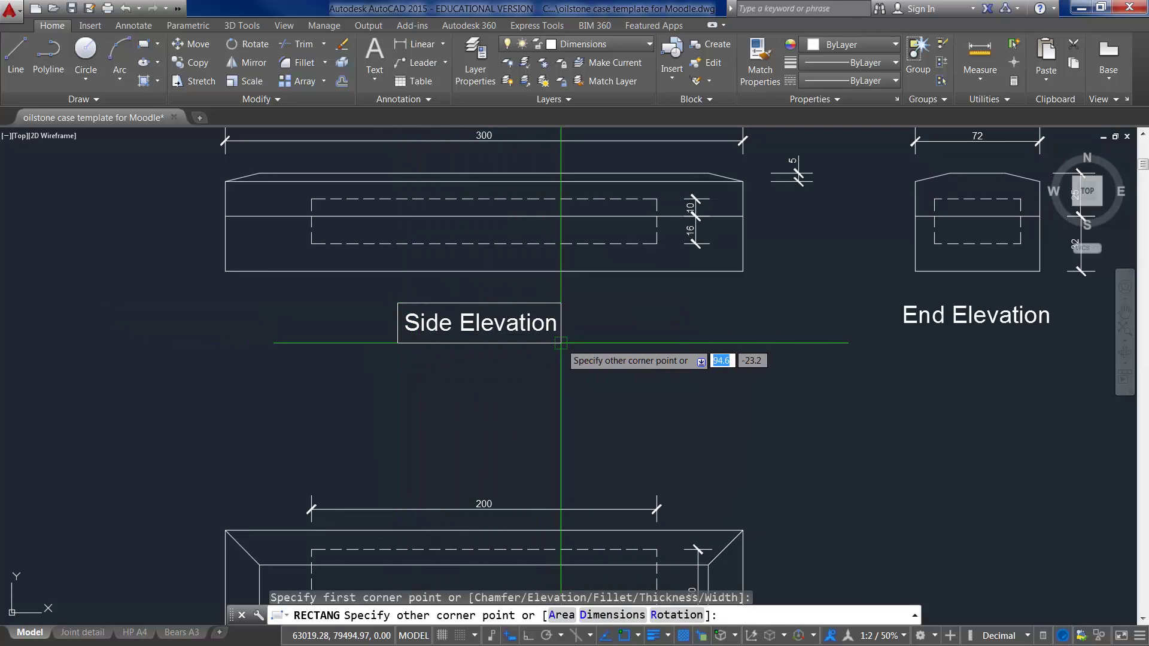
pyautogui.click(564, 342)
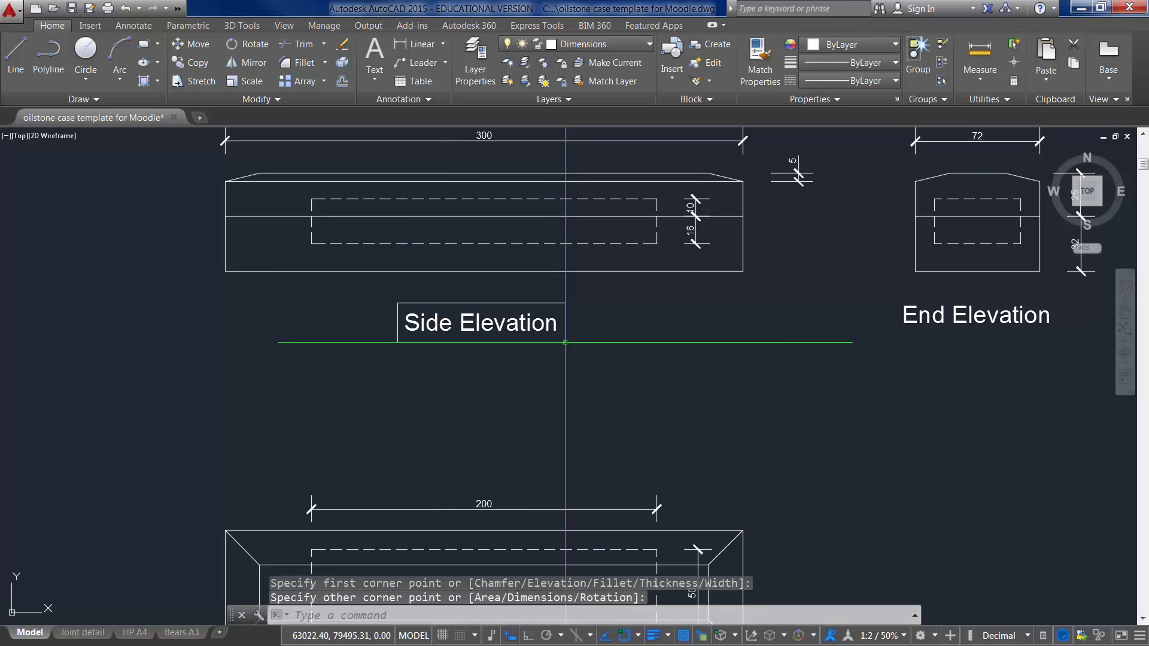
# Step: Draw a rectangular box around the End Elevation title
pyautogui.rightClick(741, 363)
pyautogui.click(784, 373)
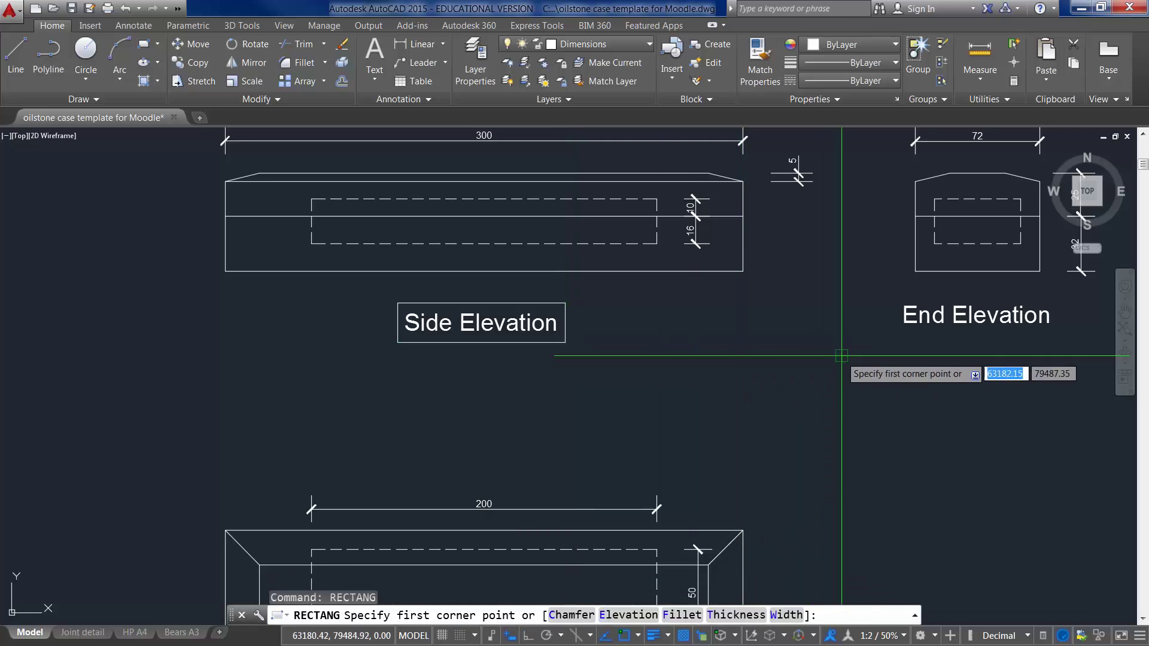
pyautogui.click(891, 292)
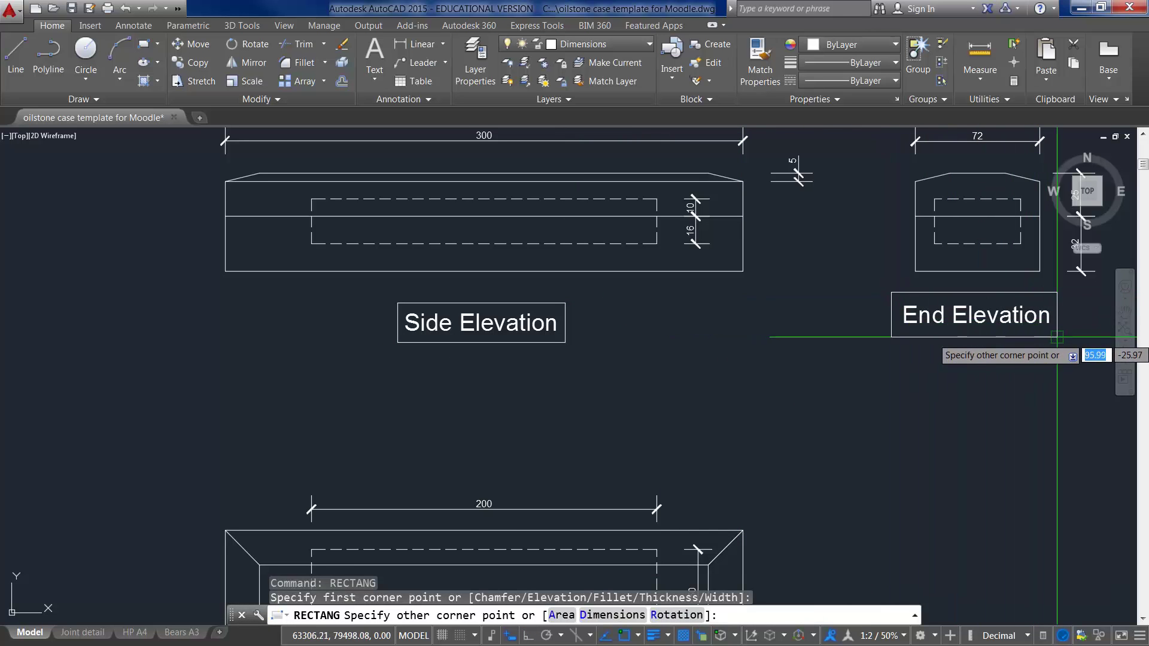
pyautogui.click(1058, 336)
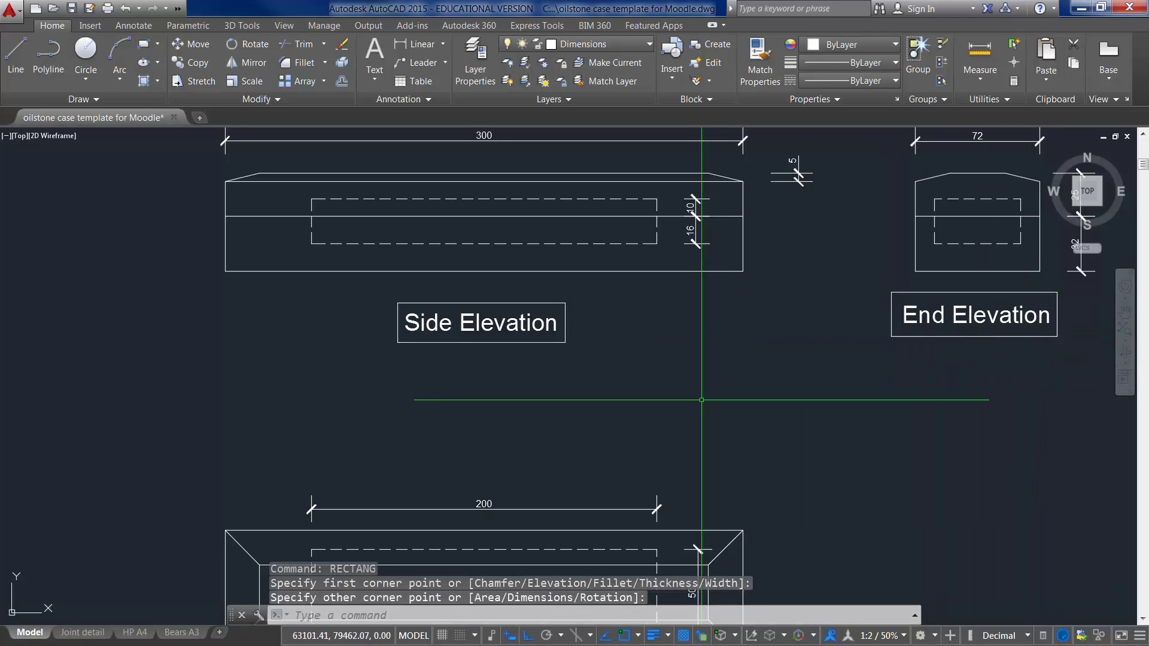
# Step: Draw a rectangular box around the Plan View title
pyautogui.scroll(-2, 704, 399)
pyautogui.moveTo(704, 397); pyautogui.dragTo(712, 261, button='middle')
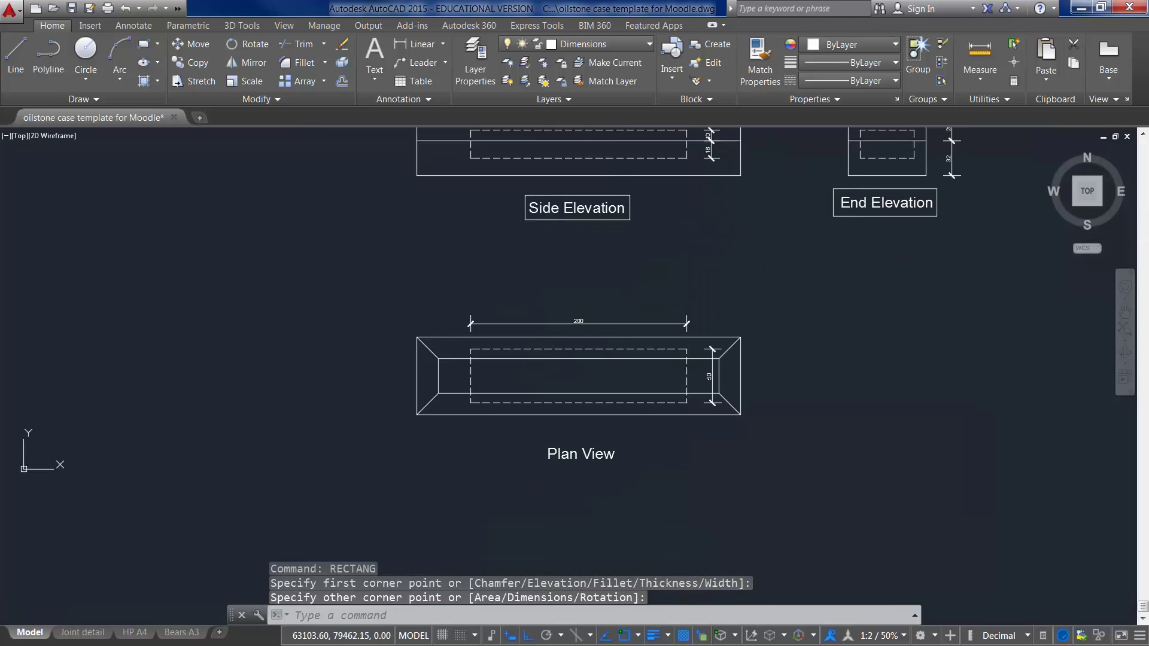
pyautogui.rightClick(747, 266)
pyautogui.click(772, 268)
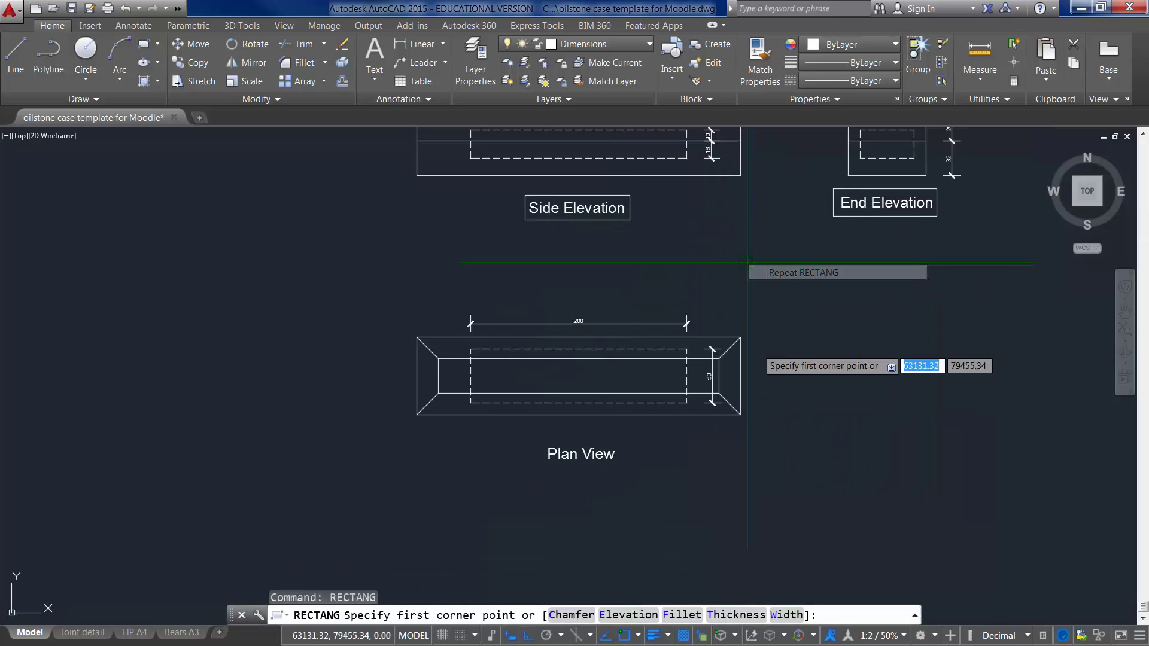
pyautogui.click(538, 441)
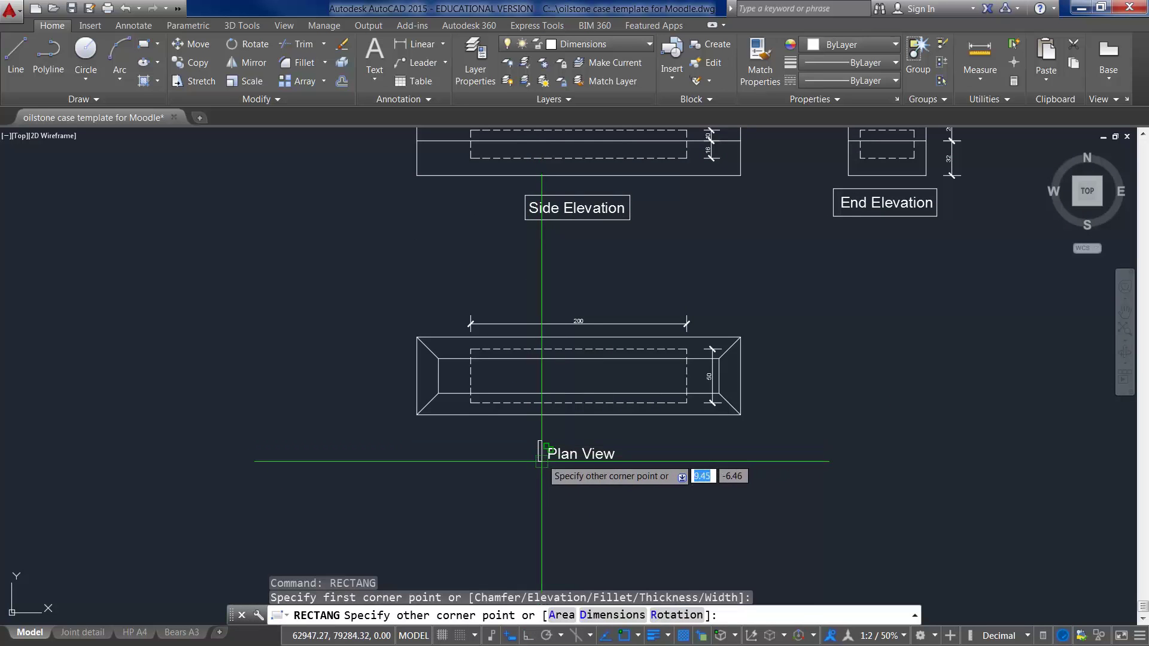
pyautogui.click(619, 467)
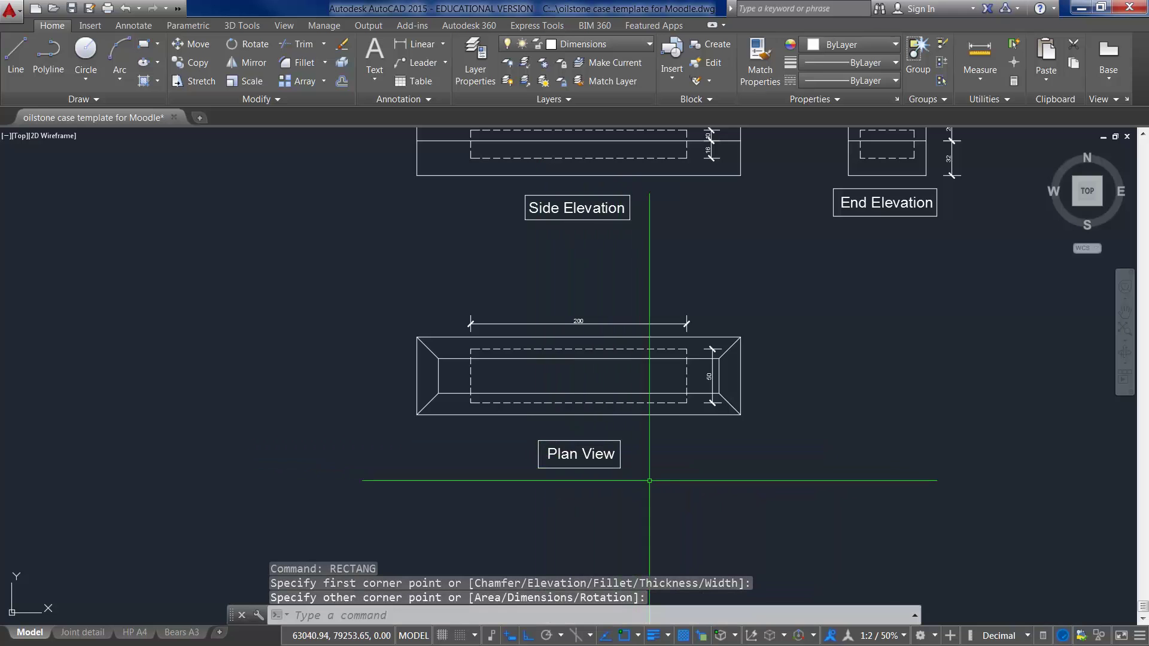
pyautogui.moveTo(848, 287)
pyautogui.mouseDown(button='middle')
pyautogui.moveTo(731, 334)
pyautogui.moveTo(695, 368)
pyautogui.mouseUp(button='middle')
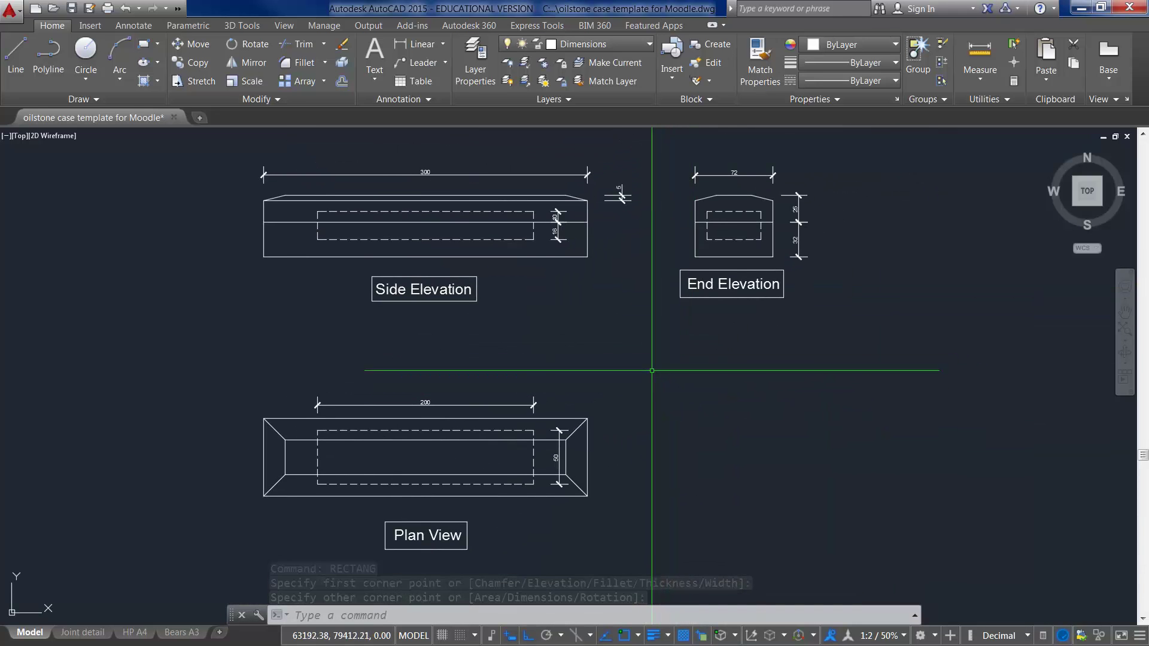